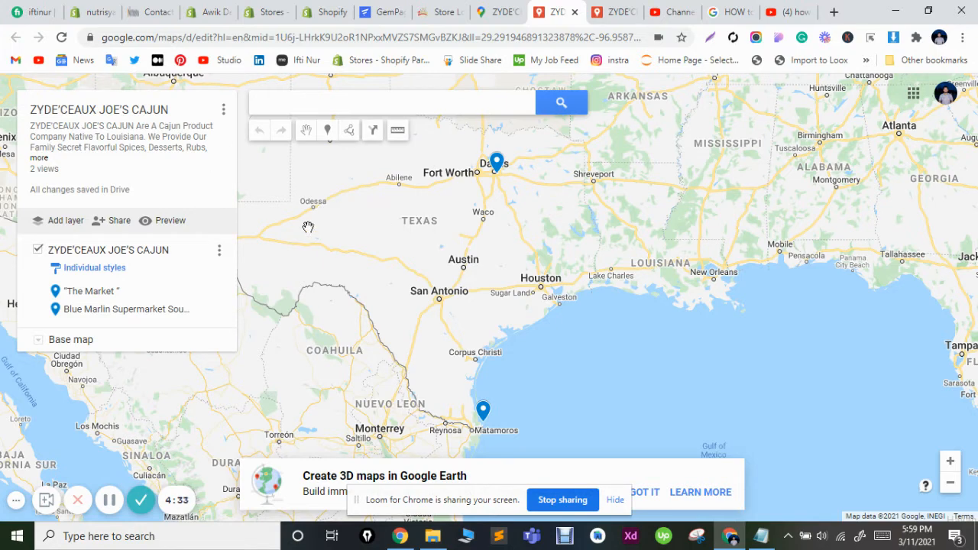
Open the map's embed option, copy the full iframe HTML code, and close the embed dialog
{"action": "left_click", "coordinate": [223, 112]}
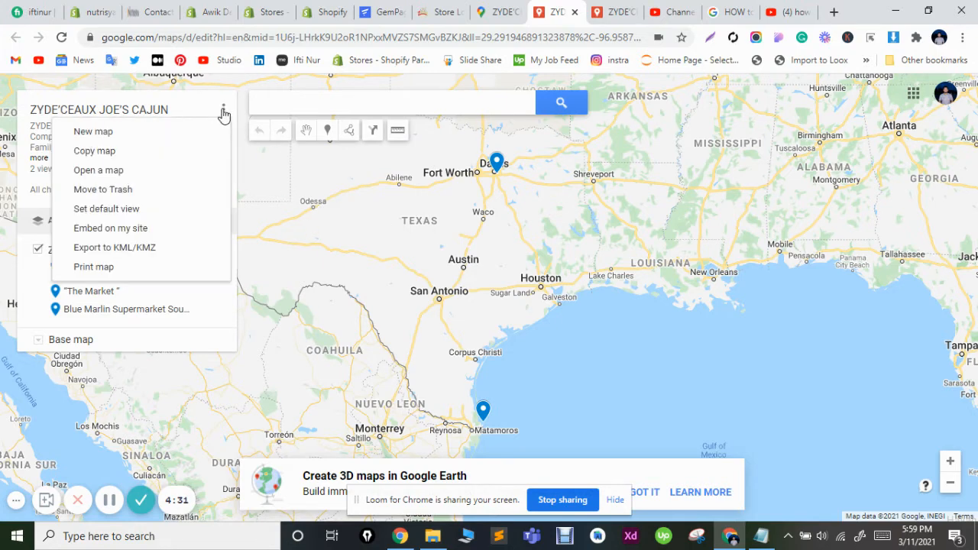
{"action": "left_click", "coordinate": [90, 229]}
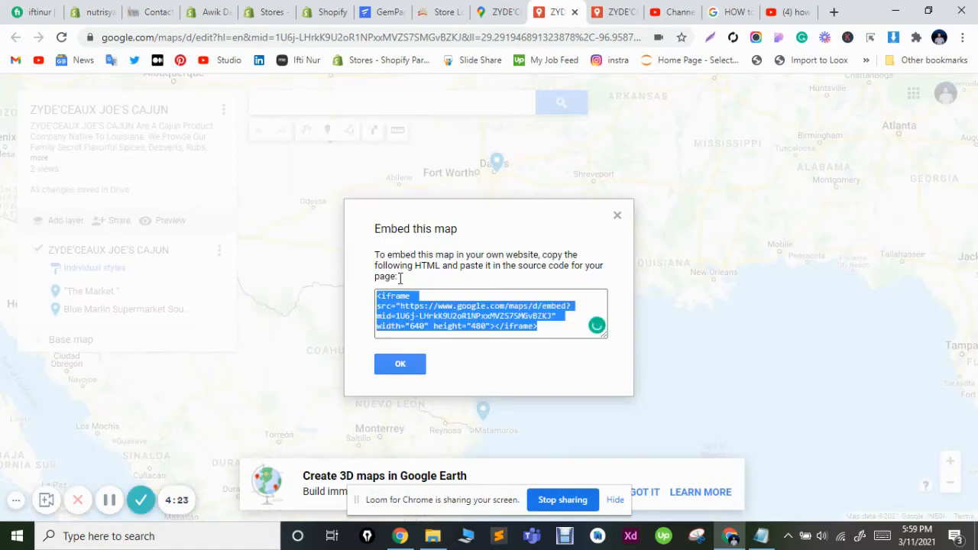
{"action": "left_click", "coordinate": [390, 299]}
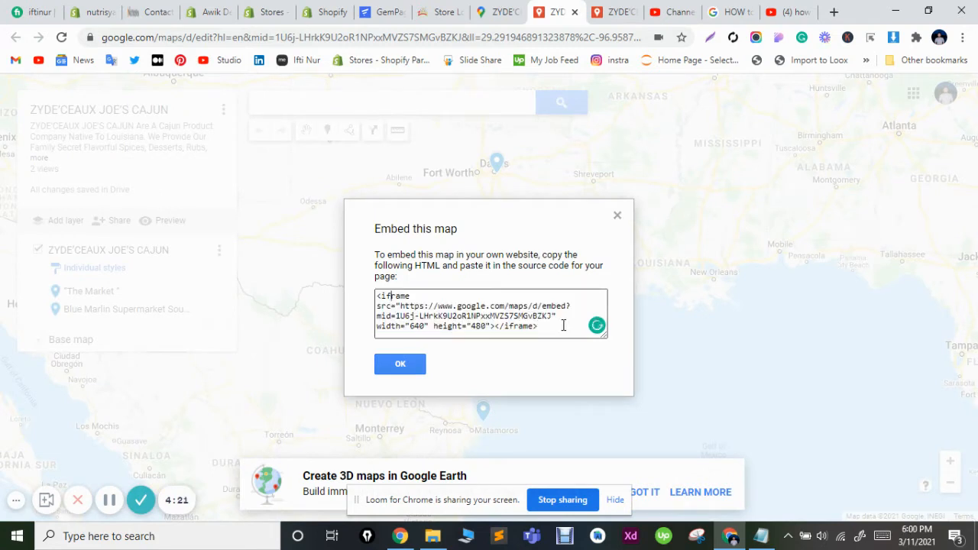
{"action": "left_click_drag", "start_coordinate": [563, 323], "coordinate": [377, 295]}
{"action": "key", "text": "super+c"}
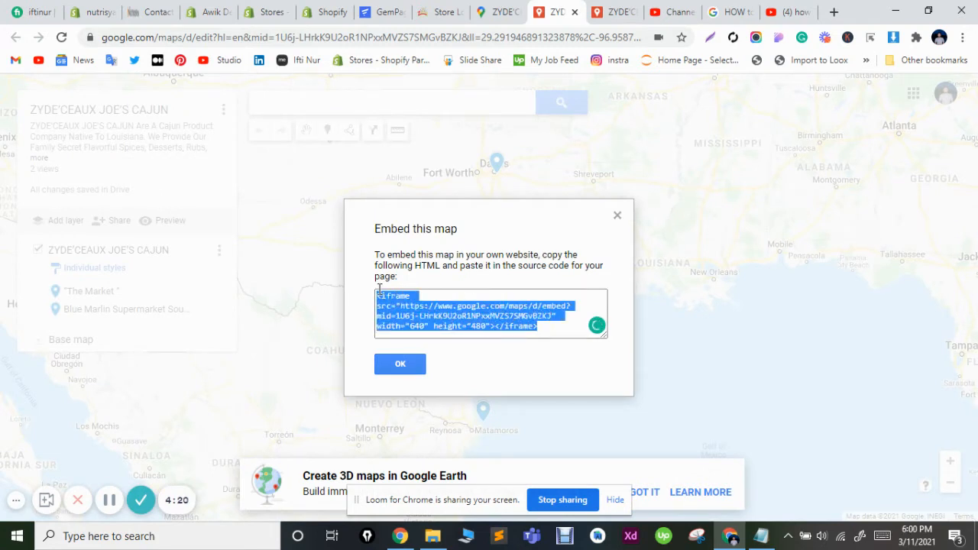
{"action": "left_click", "coordinate": [397, 366]}
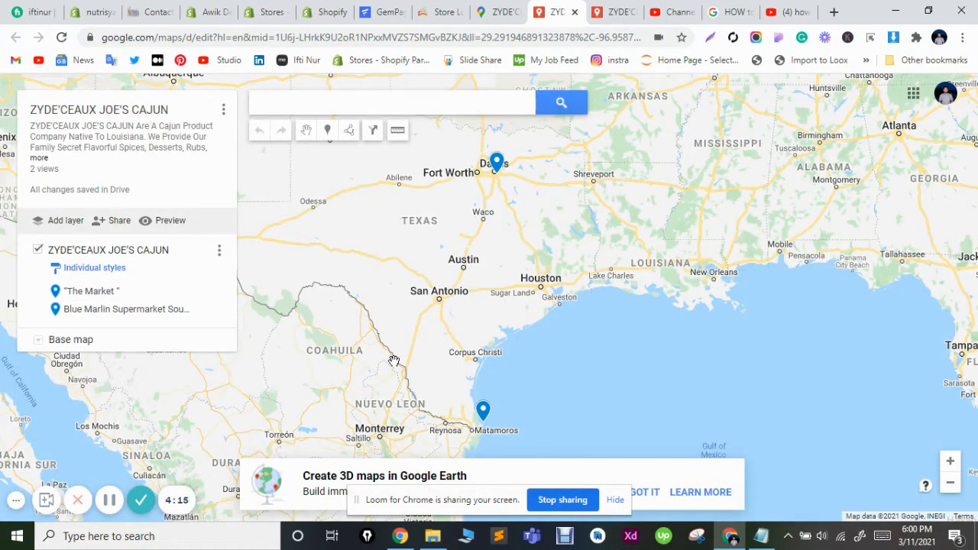
Switch to the nutrisya Shopify admin and open the online store's Contact Us page for editing
{"action": "left_click", "coordinate": [102, 14]}
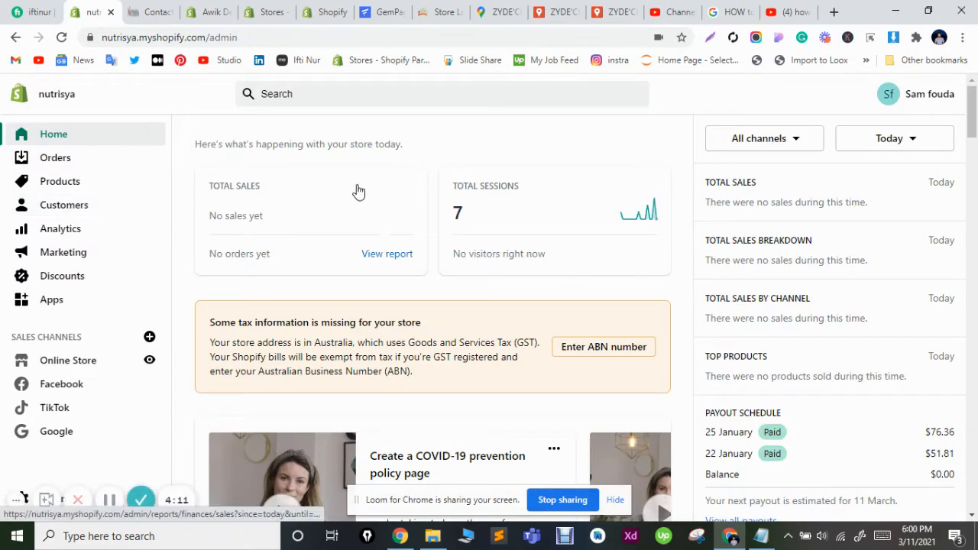
{"action": "scroll", "coordinate": [336, 192], "scroll_direction": "down", "scroll_amount": 1}
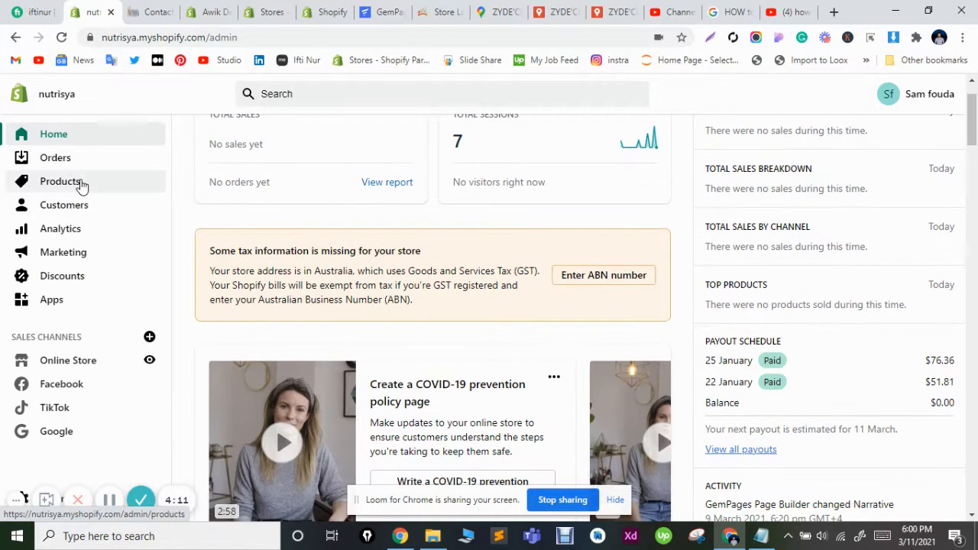
{"action": "left_click", "coordinate": [76, 360]}
{"action": "scroll", "coordinate": [76, 360], "scroll_direction": "down", "scroll_amount": 2}
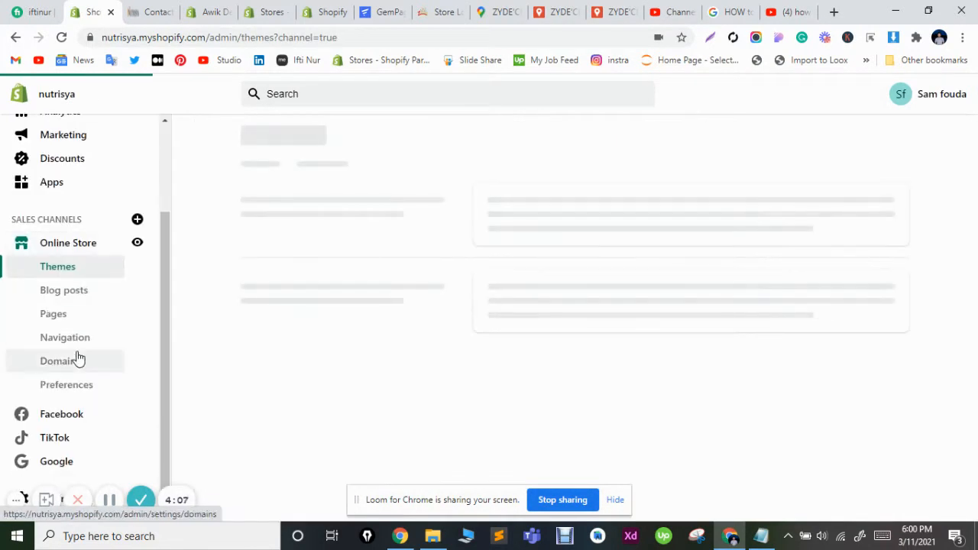
{"action": "left_click", "coordinate": [65, 316]}
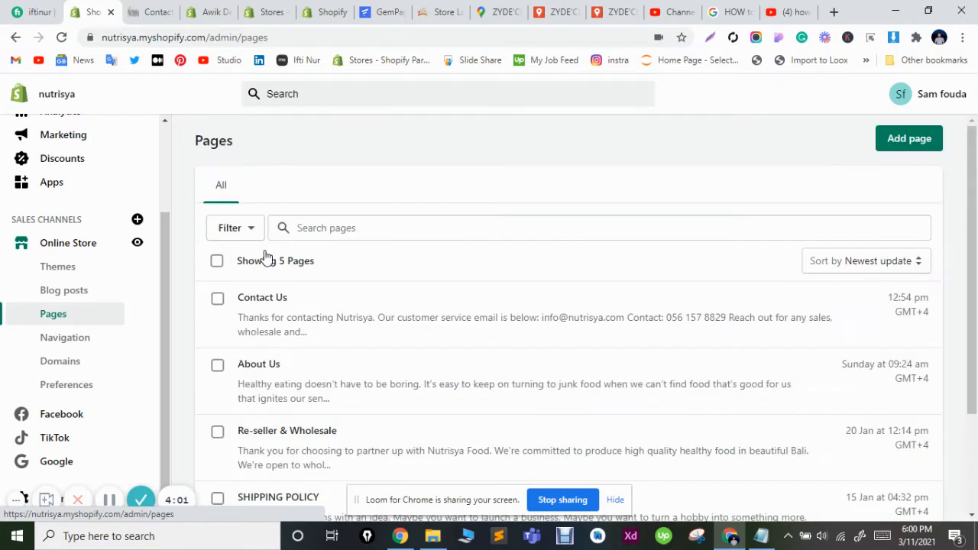
{"action": "scroll", "coordinate": [265, 258], "scroll_direction": "down", "scroll_amount": 1}
{"action": "scroll", "coordinate": [264, 257], "scroll_direction": "down", "scroll_amount": 2}
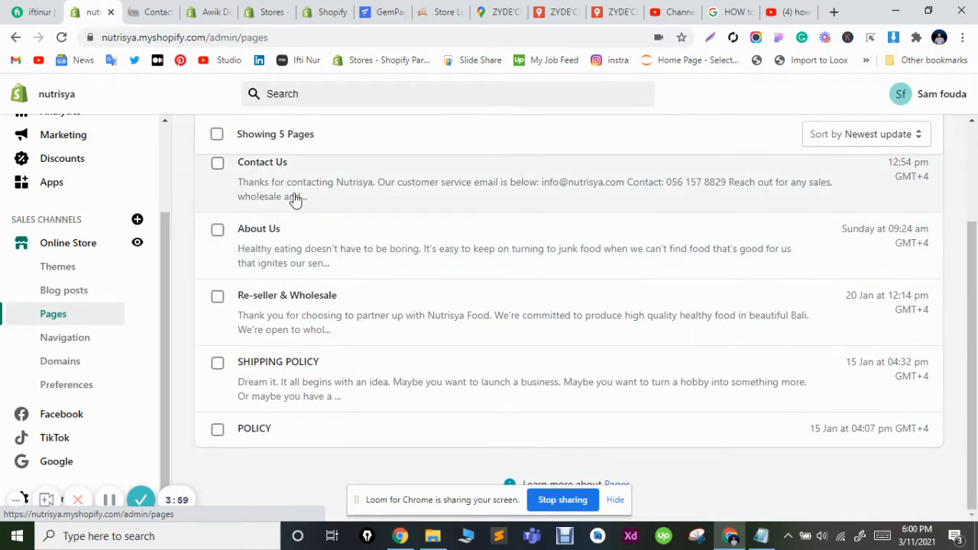
{"action": "scroll", "coordinate": [344, 188], "scroll_direction": "up", "scroll_amount": 2}
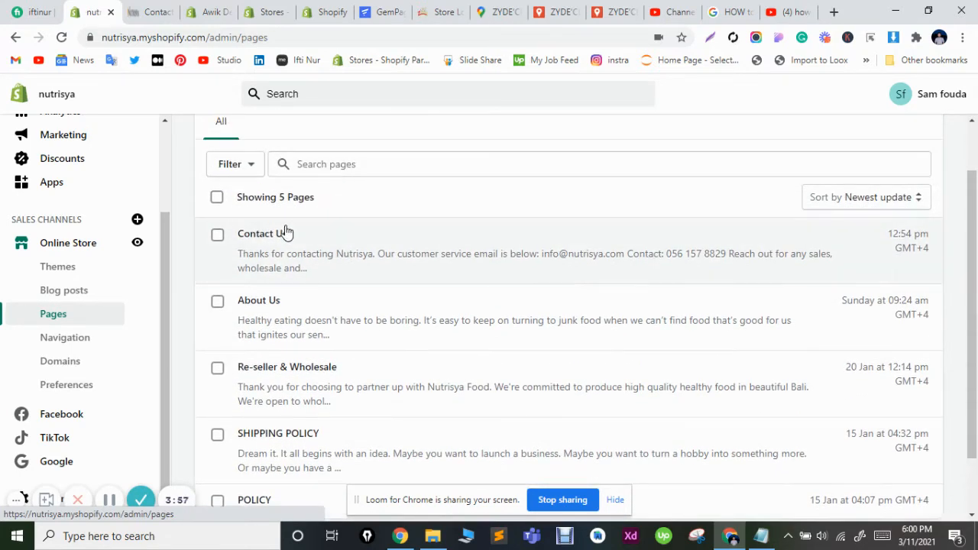
{"action": "left_click", "coordinate": [306, 244]}
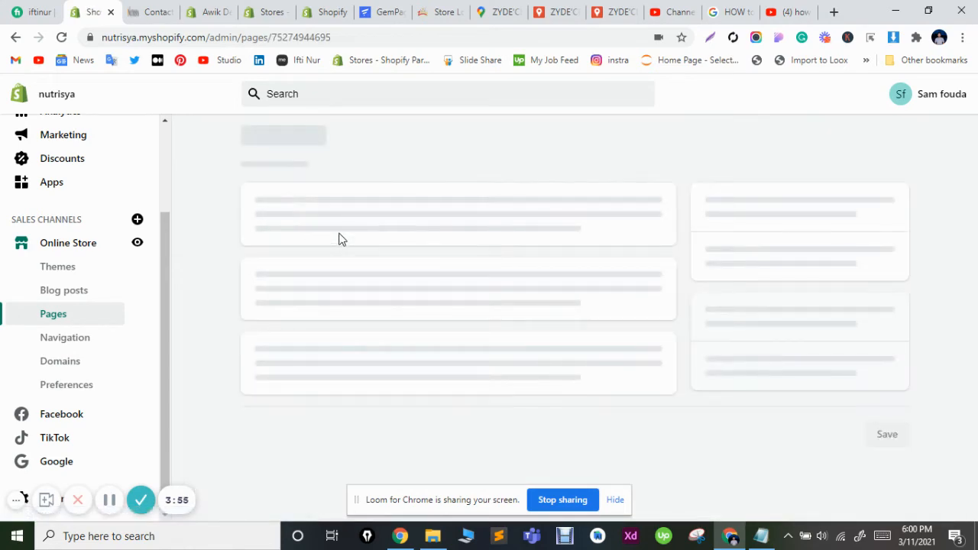
Add an empty paragraph above the Contact Us text and show the page content as HTML
{"action": "left_click", "coordinate": [256, 322]}
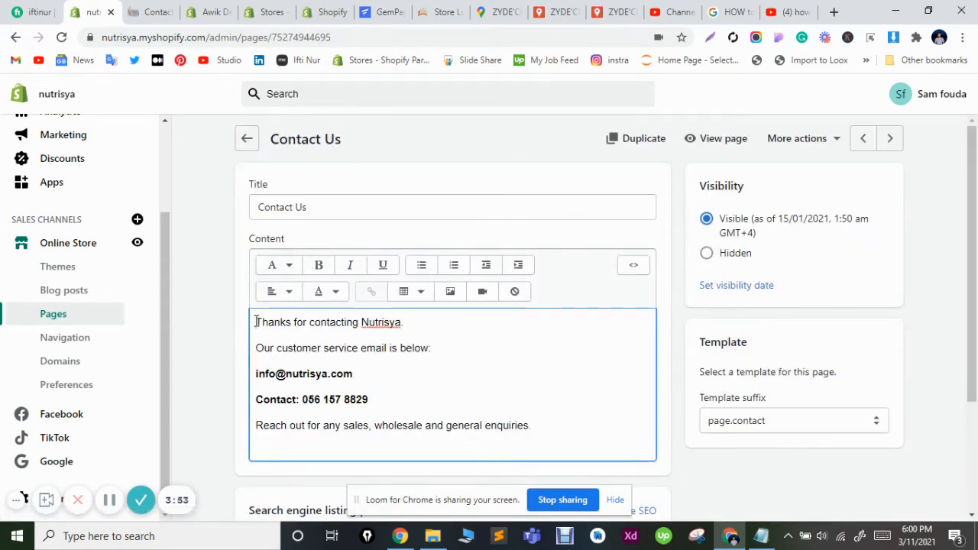
{"action": "key", "text": "Return"}
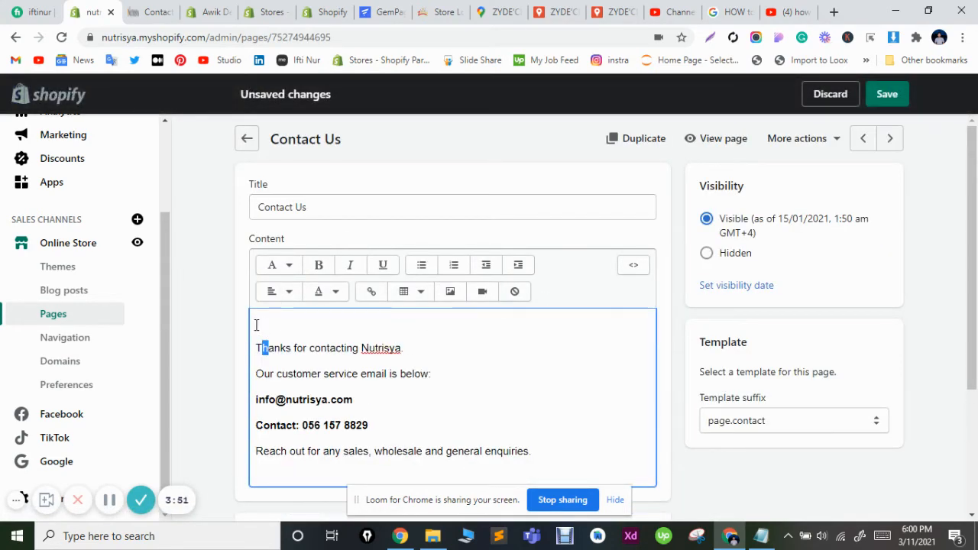
{"action": "left_click", "coordinate": [633, 266]}
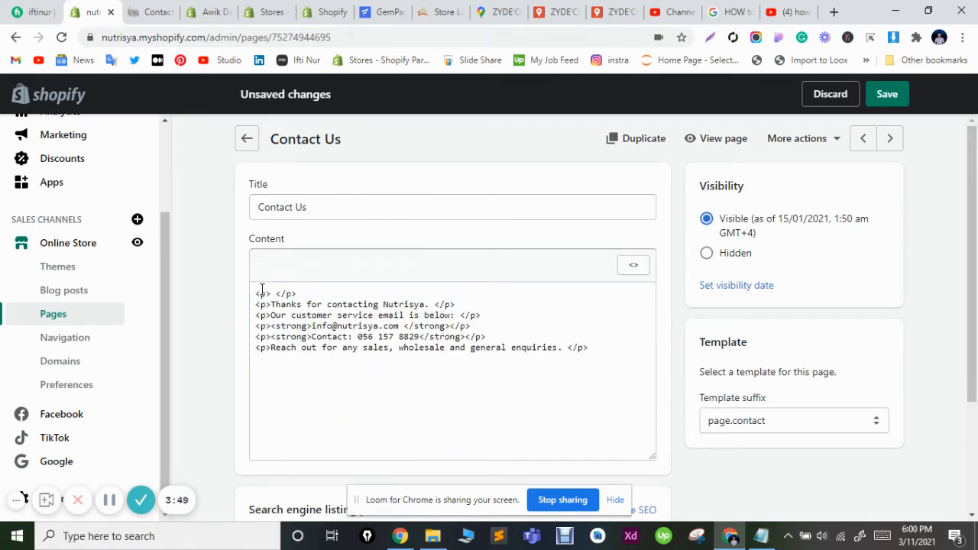
Replace the empty first paragraph with the copied map iframe code, add <hr> below it, and save the page
{"action": "left_click_drag", "start_coordinate": [257, 294], "coordinate": [298, 291]}
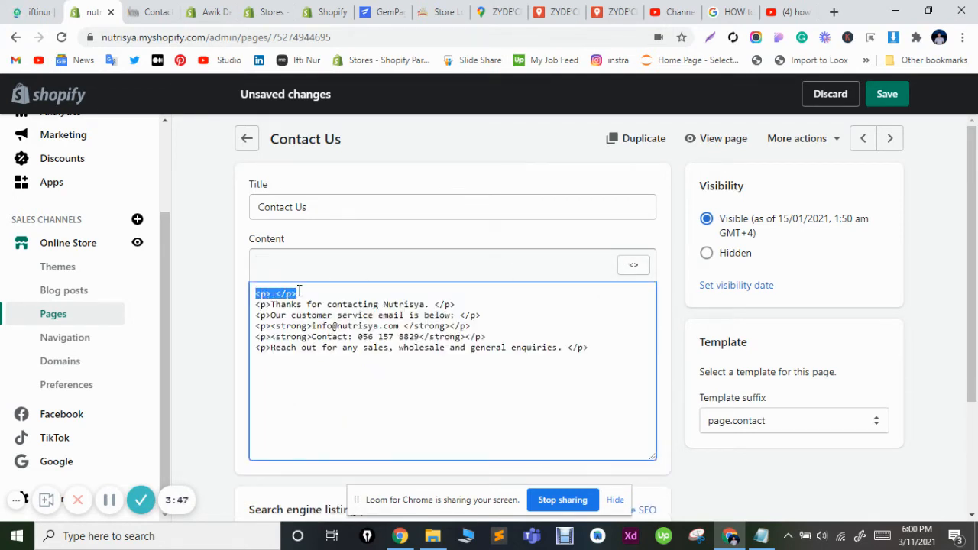
{"action": "key", "text": "super+v"}
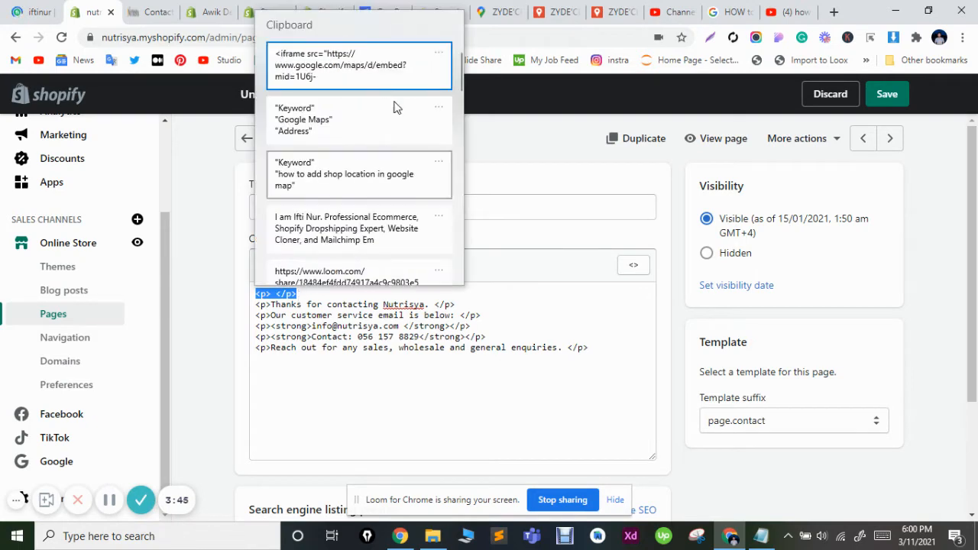
{"action": "left_click", "coordinate": [367, 65]}
{"action": "key", "text": "Return"}
{"action": "key", "text": "Return"}
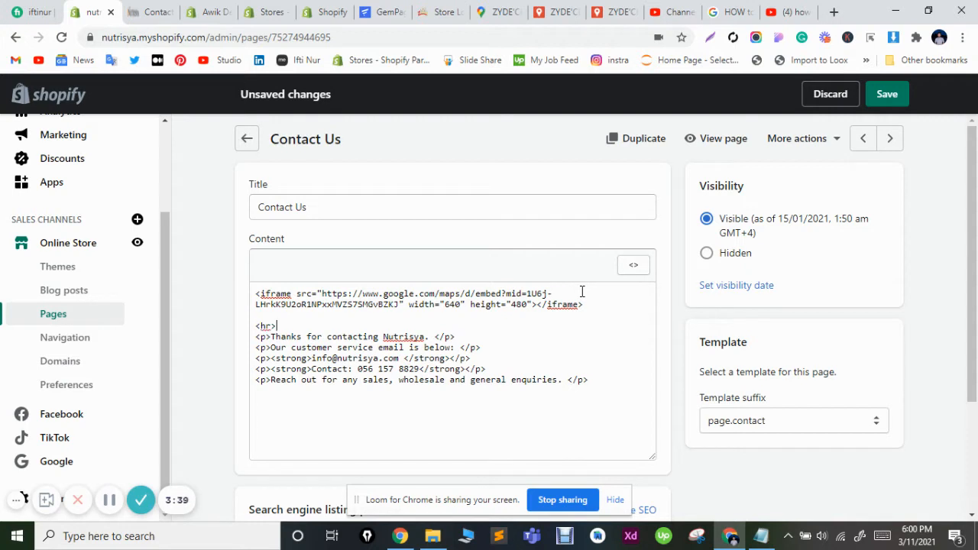
{"action": "type", "text": "<hr>"}
{"action": "left_click", "coordinate": [883, 96]}
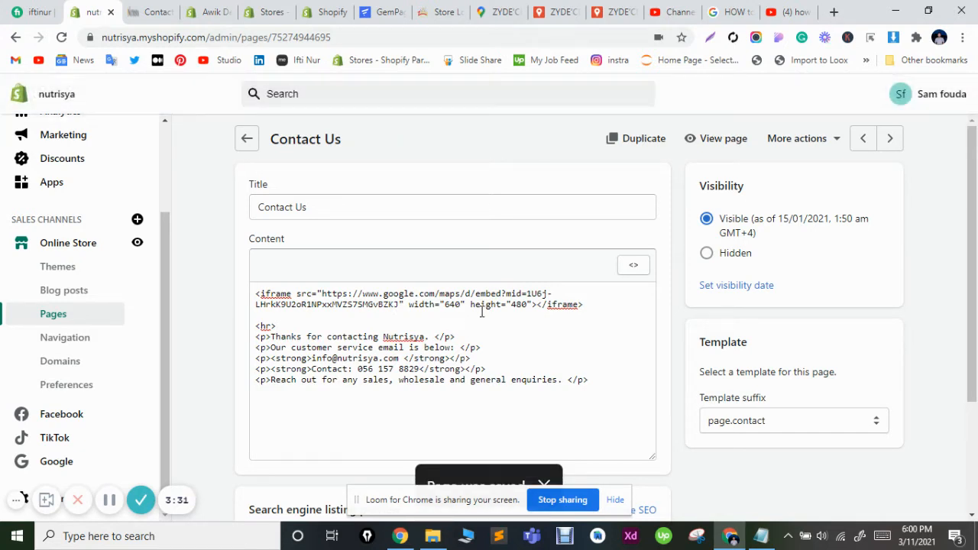
View the live Contact Us page, examine the embedded map, and expand its list of store locations
{"action": "left_click", "coordinate": [723, 144]}
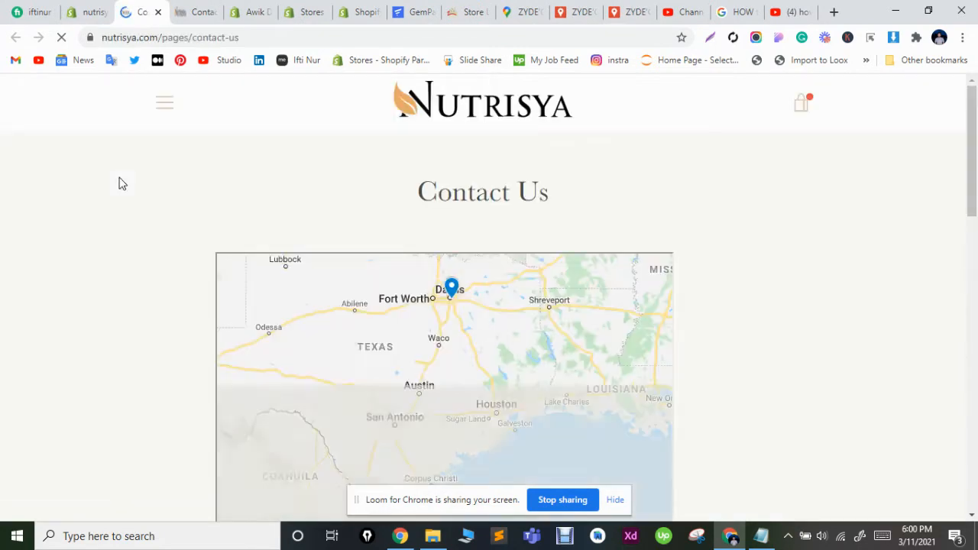
{"action": "scroll", "coordinate": [109, 221], "scroll_direction": "down", "scroll_amount": 2}
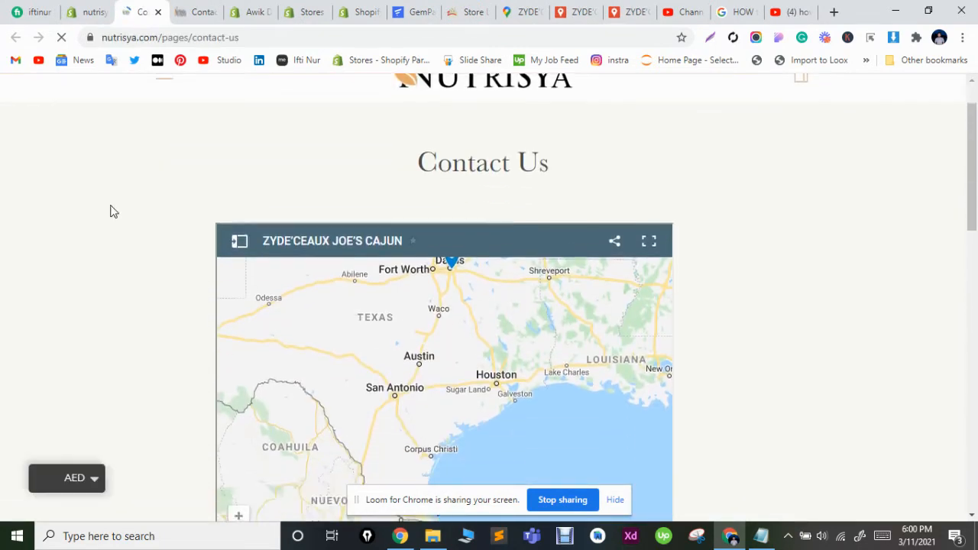
{"action": "scroll", "coordinate": [109, 244], "scroll_direction": "down", "scroll_amount": 4}
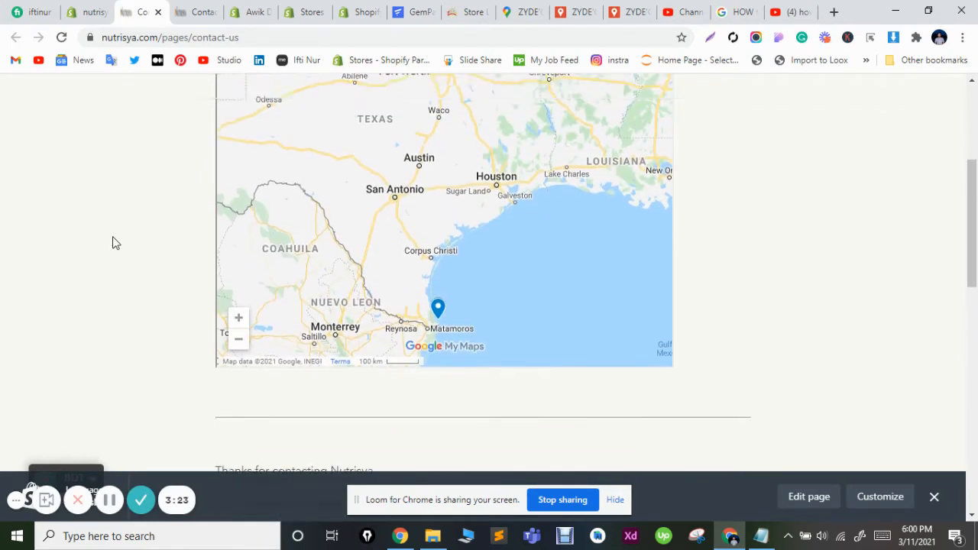
{"action": "scroll", "coordinate": [112, 243], "scroll_direction": "up", "scroll_amount": 3}
{"action": "scroll", "coordinate": [113, 243], "scroll_direction": "up", "scroll_amount": 2}
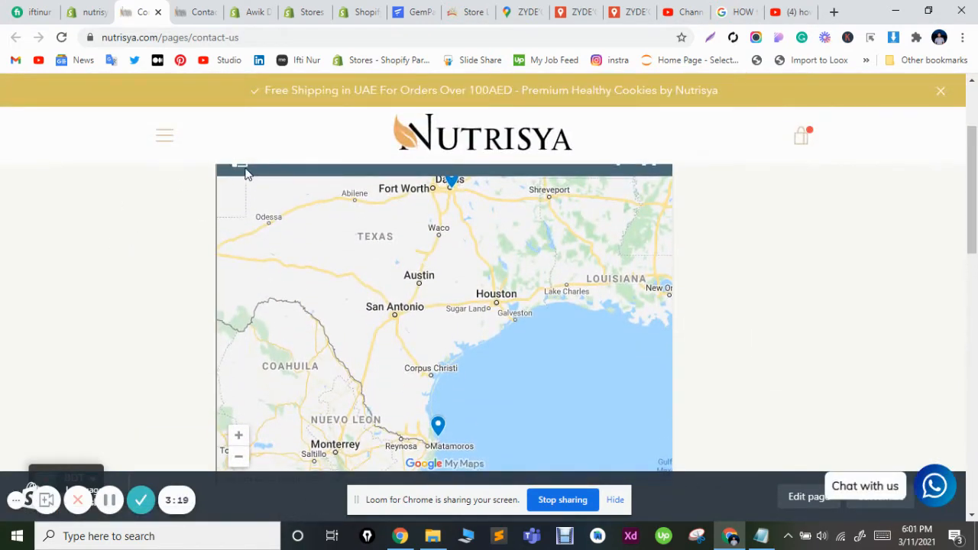
{"action": "scroll", "coordinate": [205, 188], "scroll_direction": "down", "scroll_amount": 1}
{"action": "scroll", "coordinate": [205, 187], "scroll_direction": "up", "scroll_amount": 1}
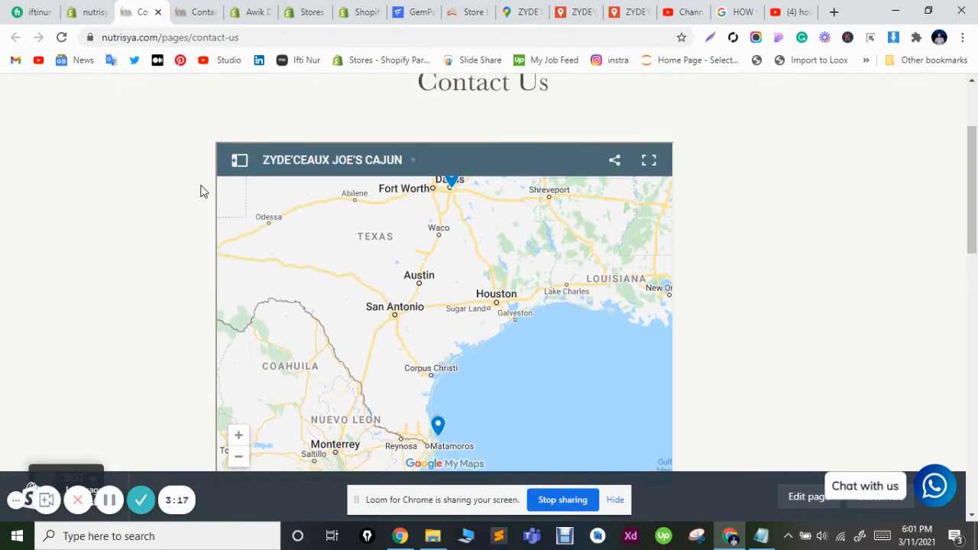
{"action": "left_click", "coordinate": [241, 174]}
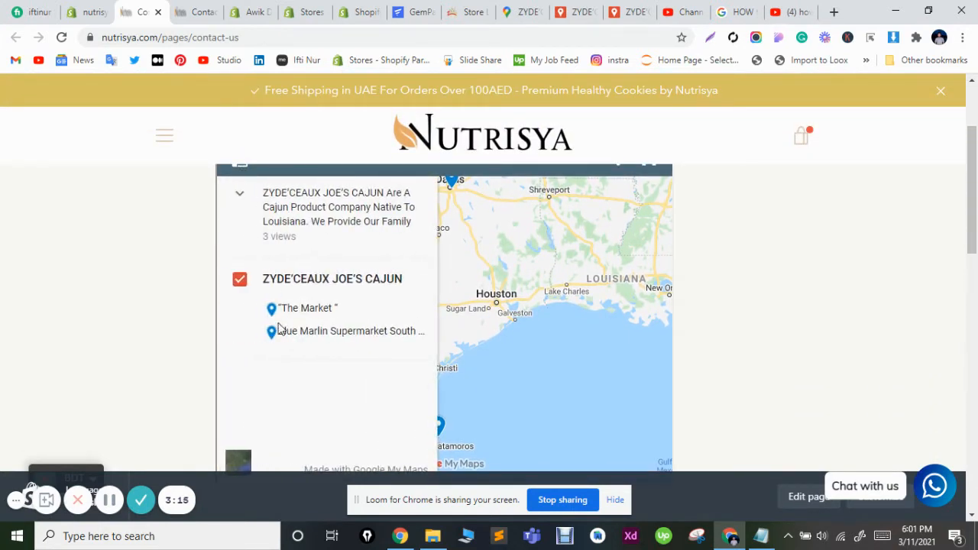
Return to the page editor, set the map iframe to height 380 and width 540, save, and view the live page
{"action": "left_click", "coordinate": [95, 12]}
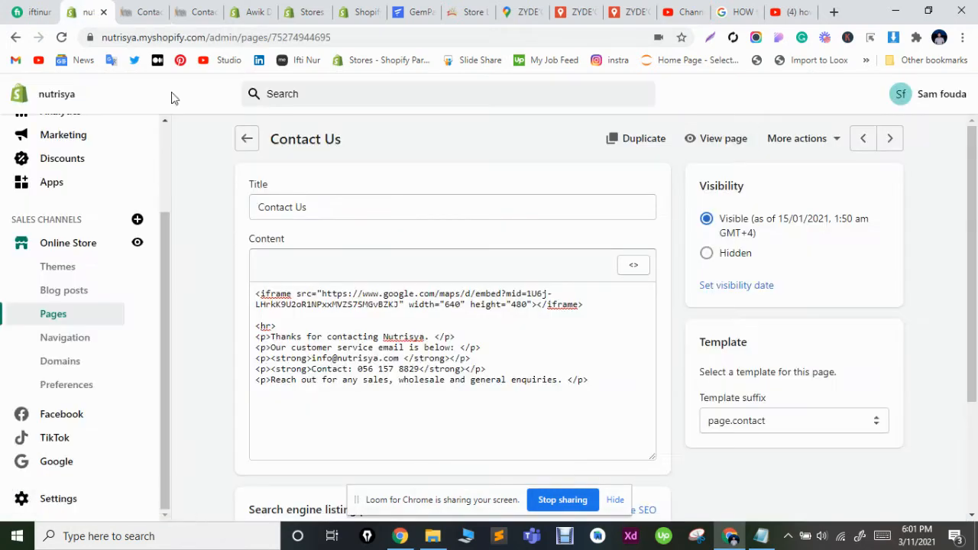
{"action": "left_click", "coordinate": [518, 306]}
{"action": "key", "text": "BackSpace"}
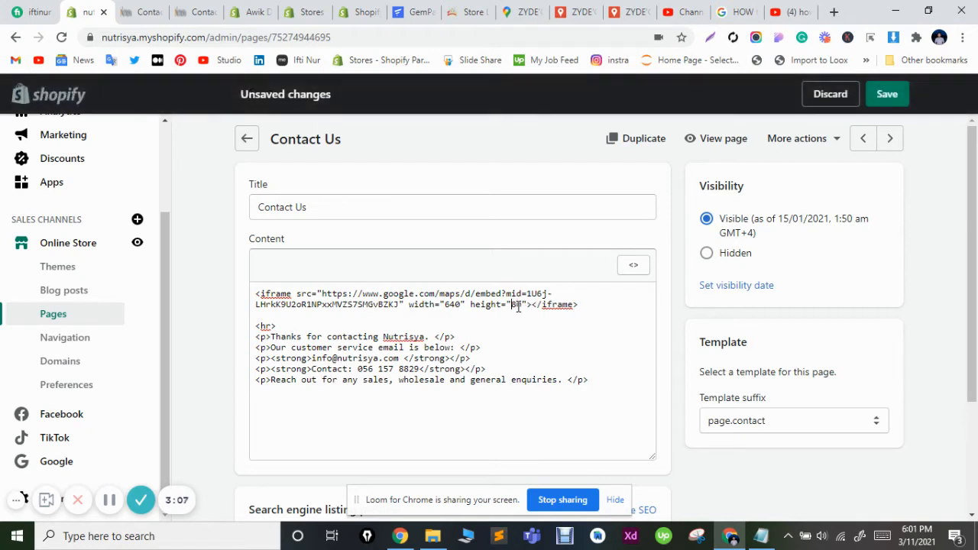
{"action": "type", "text": "3"}
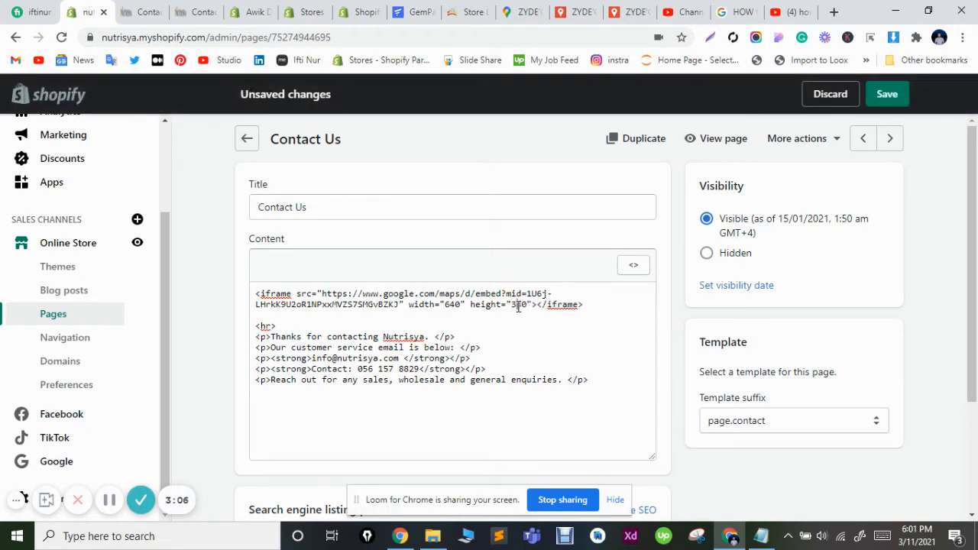
{"action": "left_click", "coordinate": [451, 305]}
{"action": "key", "text": "BackSpace"}
{"action": "type", "text": "5"}
{"action": "left_click", "coordinate": [890, 98]}
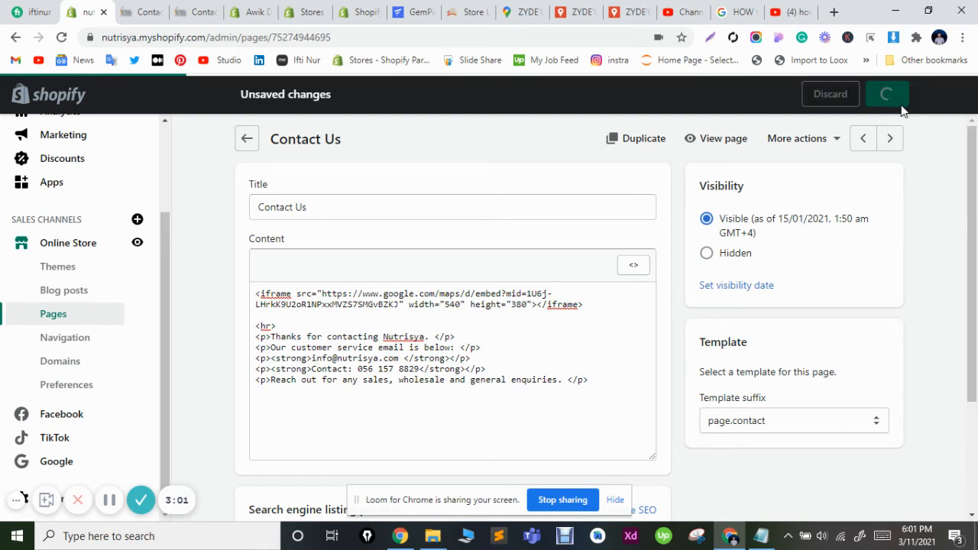
{"action": "left_click", "coordinate": [722, 140]}
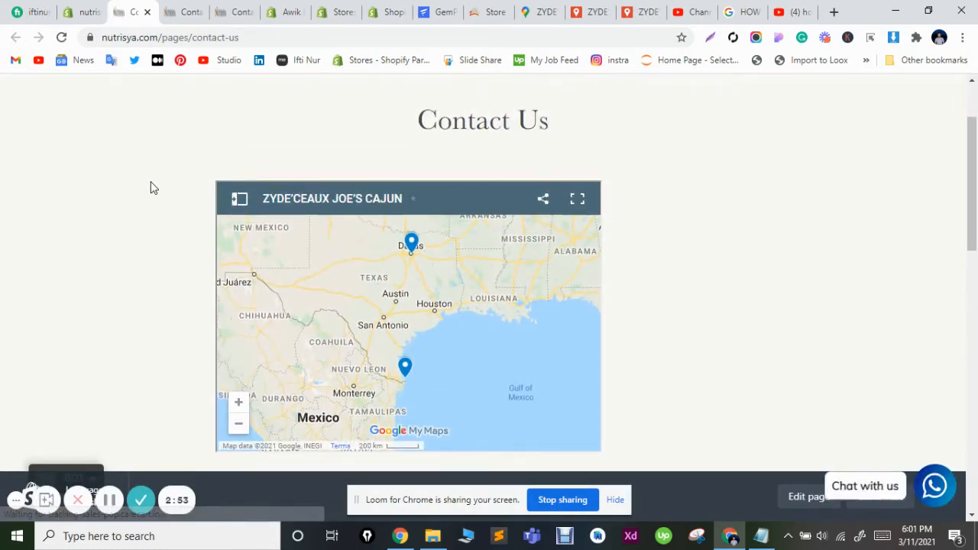
Back in the page editor, delete the map iframe code and the <hr> line from the content and save the page
{"action": "left_click", "coordinate": [95, 9]}
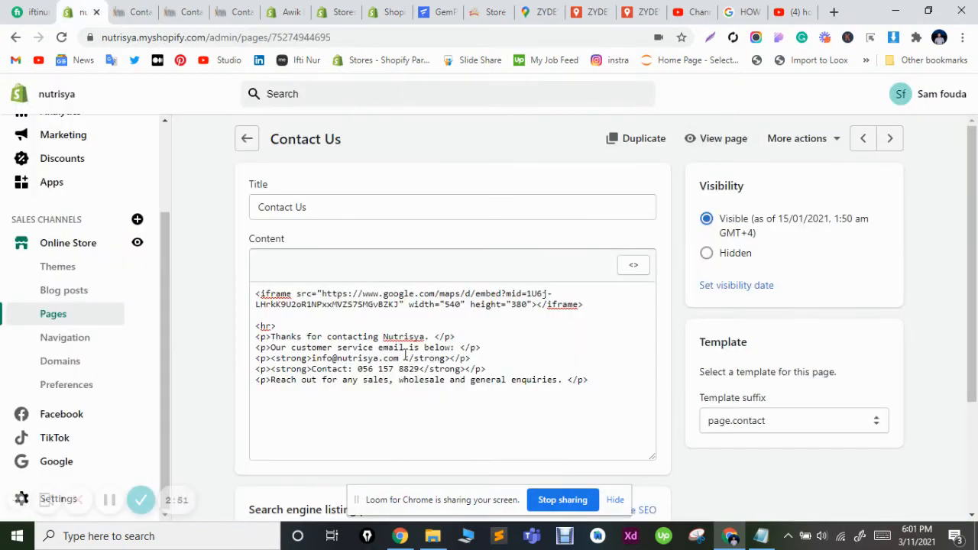
{"action": "left_click_drag", "start_coordinate": [590, 306], "coordinate": [249, 292]}
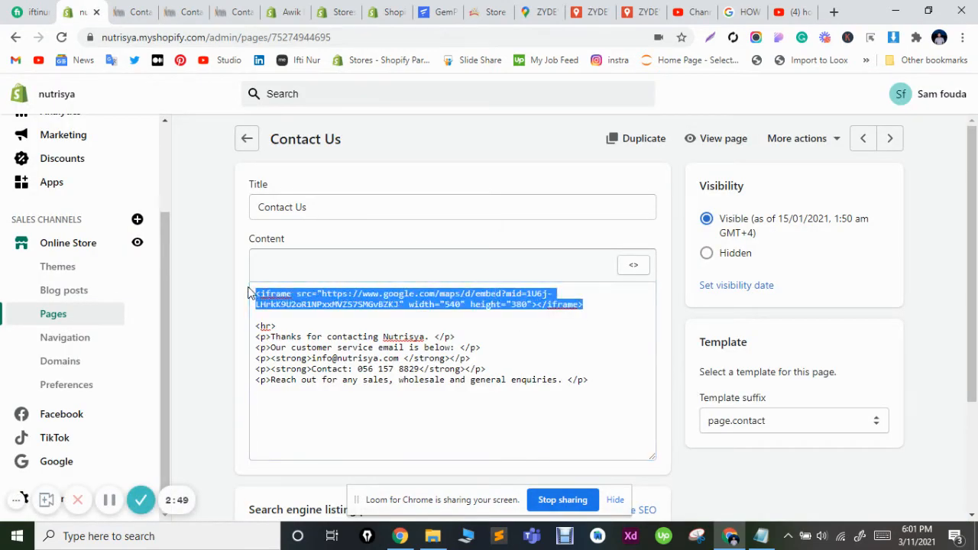
{"action": "key", "text": "BackSpace"}
{"action": "left_click", "coordinate": [252, 299], "text": "shift"}
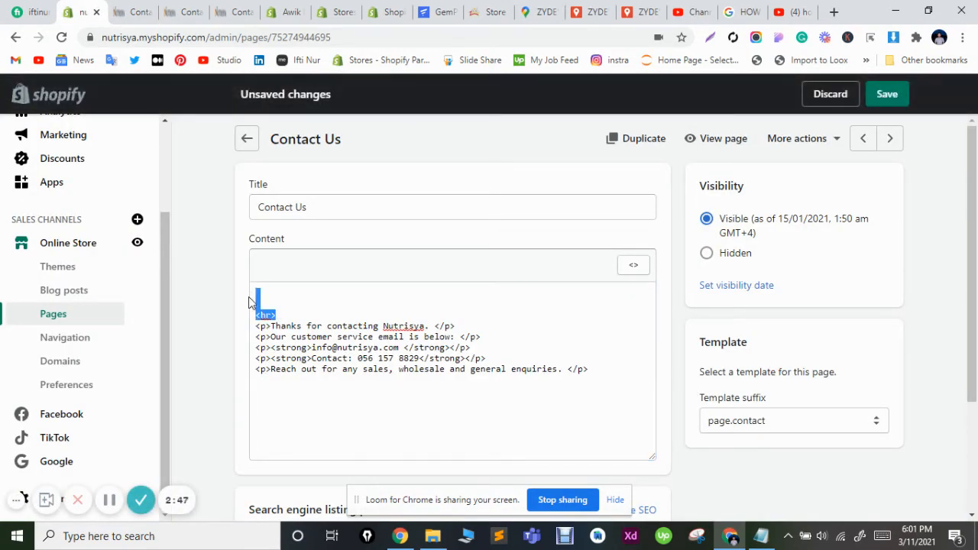
{"action": "key", "text": "BackSpace"}
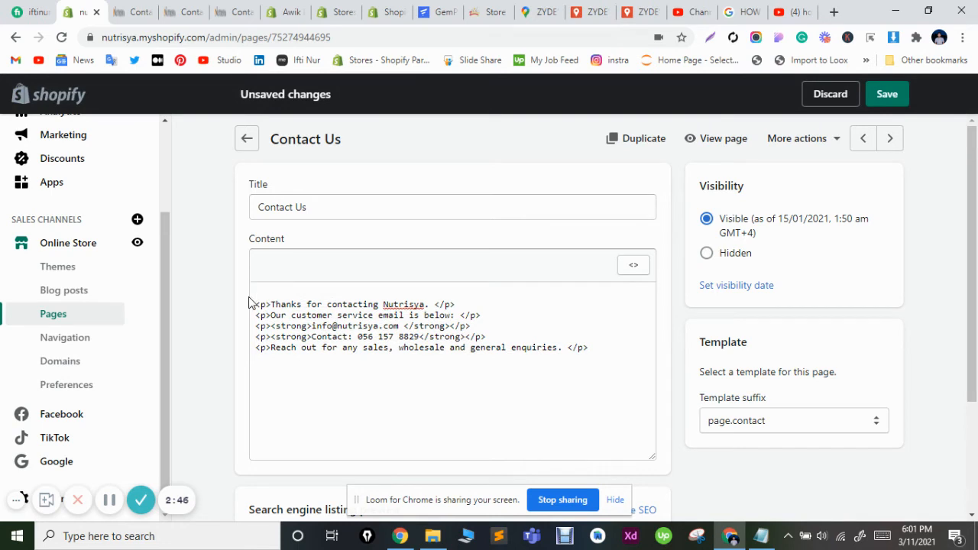
{"action": "left_click", "coordinate": [882, 96]}
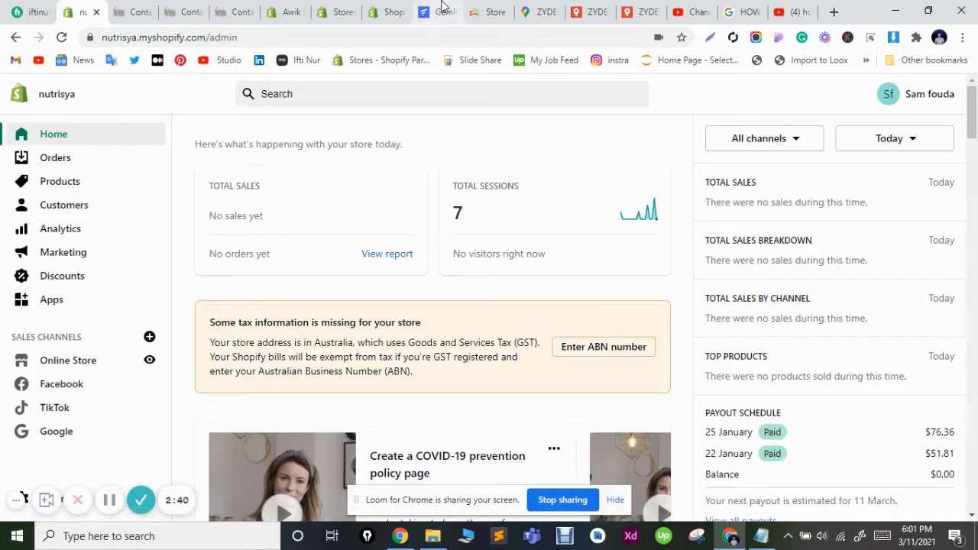
Switch to GemPages and open the Store Locatore sub page in the page editor
{"action": "left_click", "coordinate": [444, 11]}
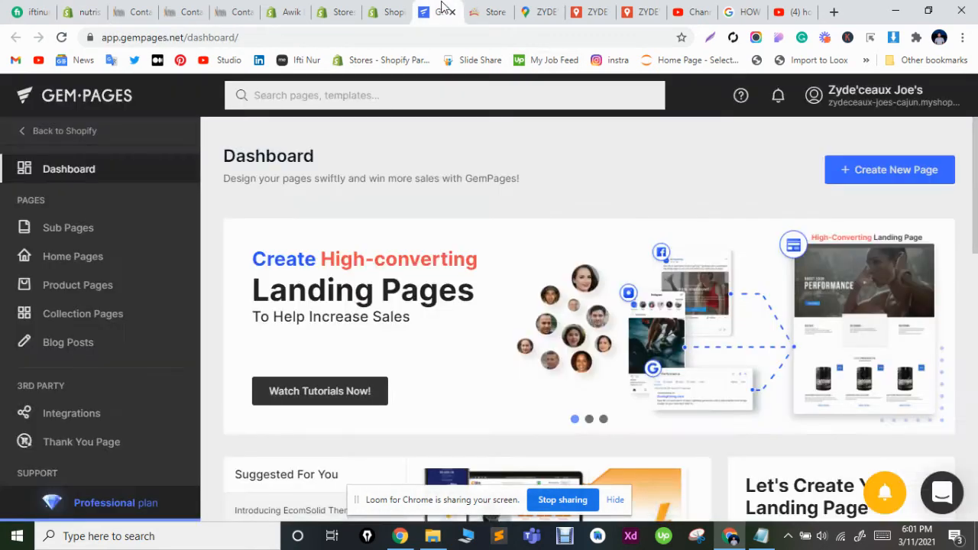
{"action": "left_click", "coordinate": [76, 240]}
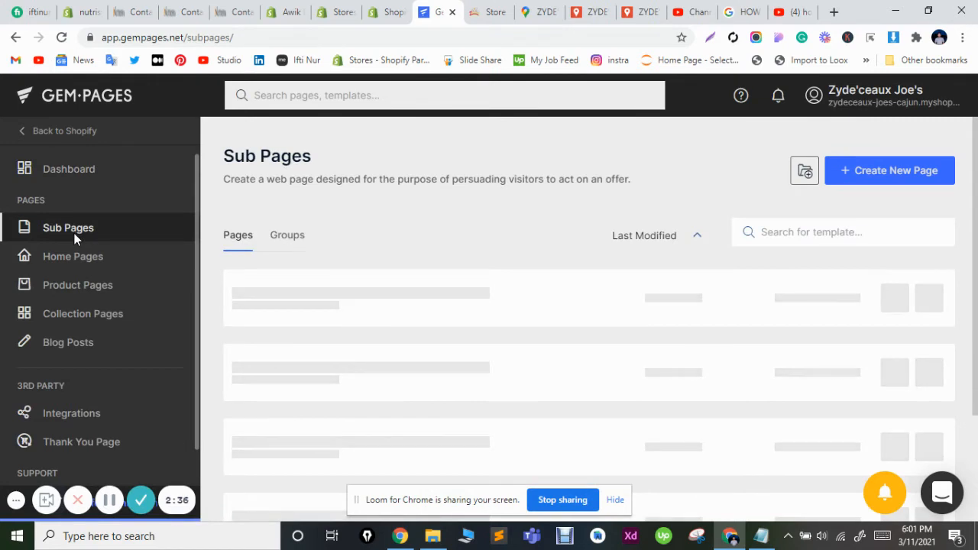
{"action": "scroll", "coordinate": [317, 324], "scroll_direction": "down", "scroll_amount": 1}
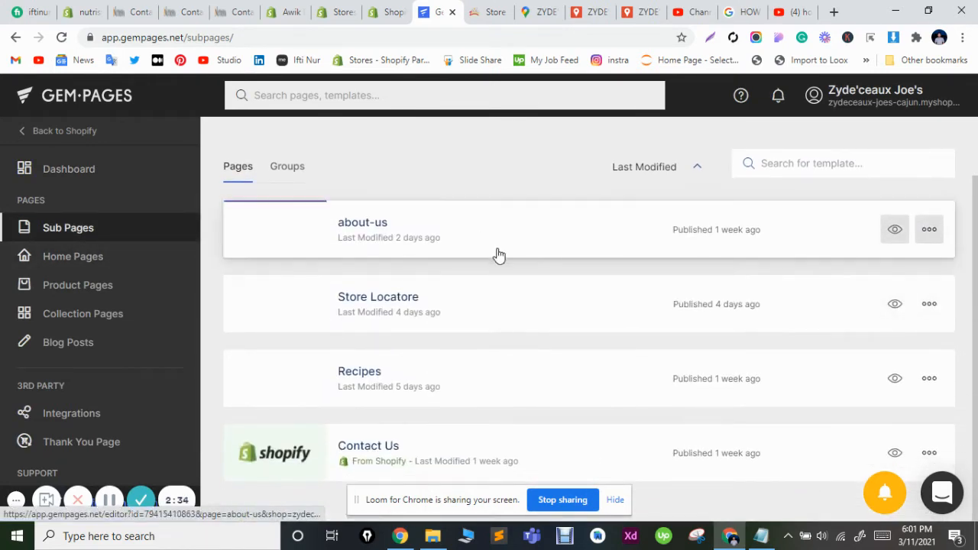
{"action": "left_click", "coordinate": [400, 299]}
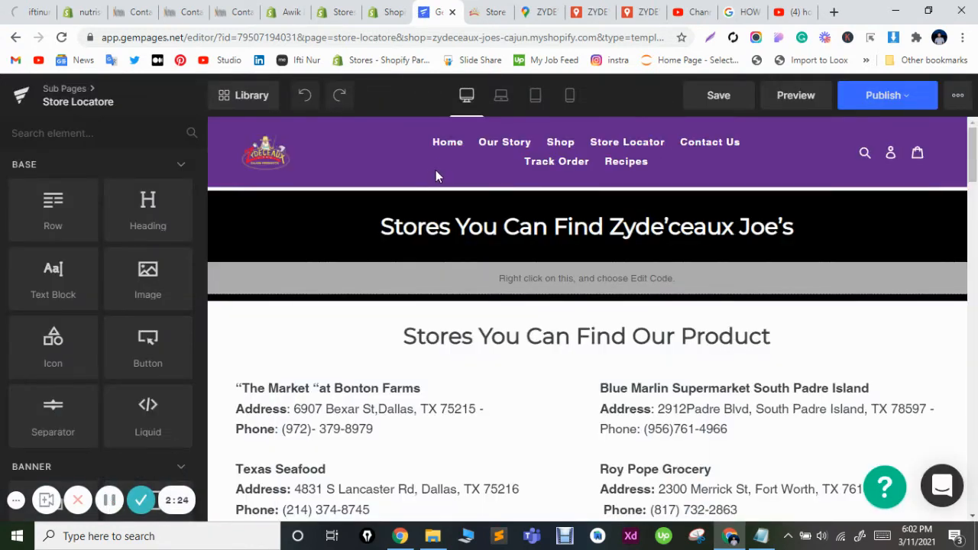
Find the Liquid element by searching for "li" and add it below the existing Liquid block under the page heading
{"action": "left_click", "coordinate": [110, 130]}
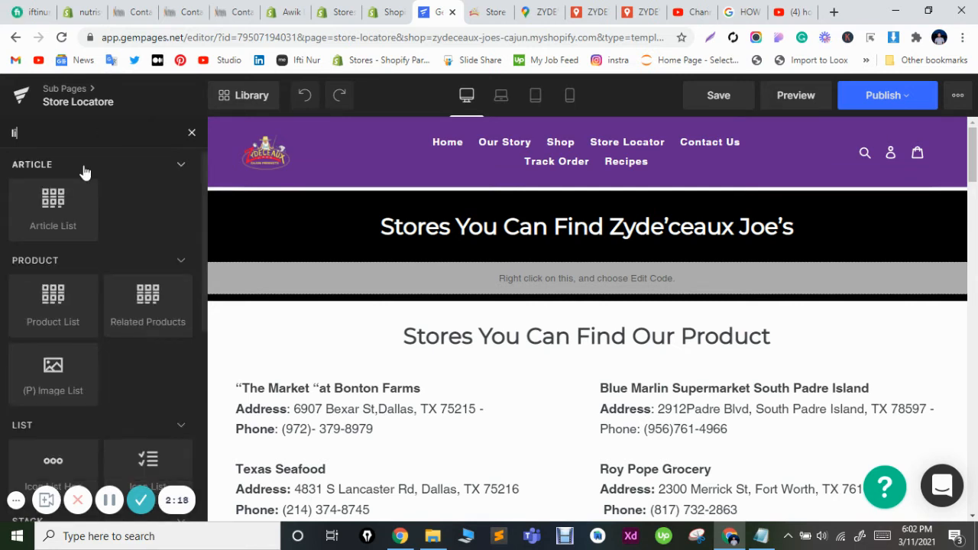
{"action": "scroll", "coordinate": [81, 179], "scroll_direction": "down", "scroll_amount": 5}
{"action": "scroll", "coordinate": [80, 187], "scroll_direction": "down", "scroll_amount": 1}
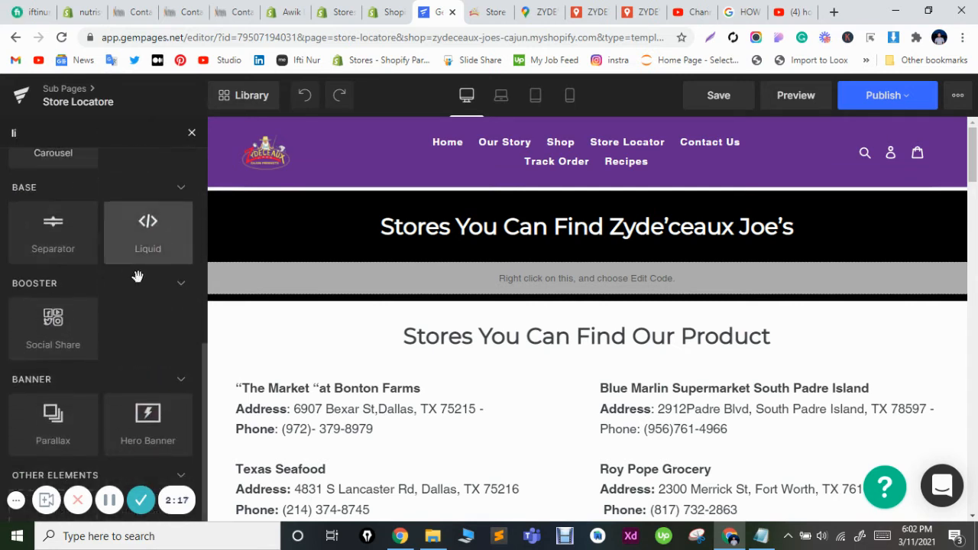
{"action": "left_click_drag", "start_coordinate": [140, 245], "coordinate": [393, 304]}
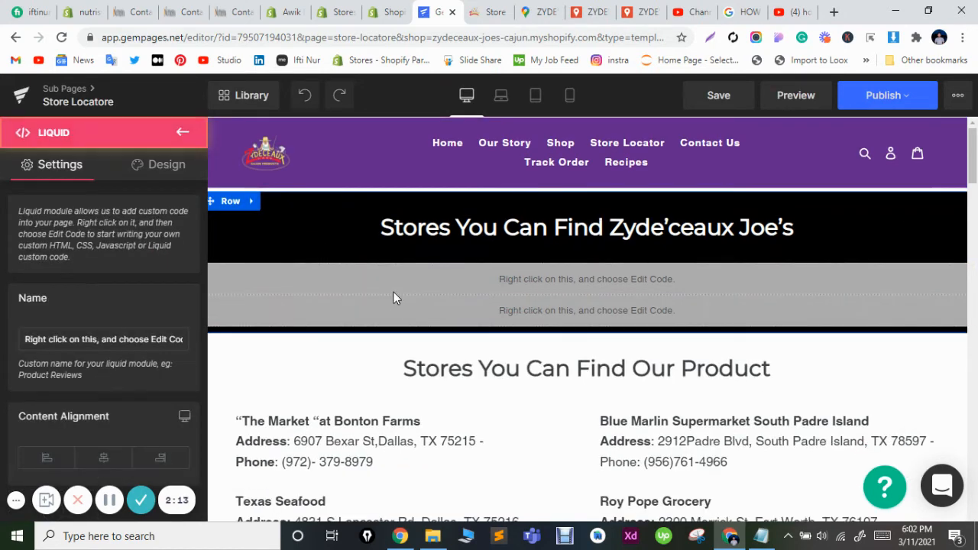
Replace the new Liquid block's placeholder code with the 640 by 480 map iframe wrapped in <center> tags and save it
{"action": "left_click", "coordinate": [607, 306]}
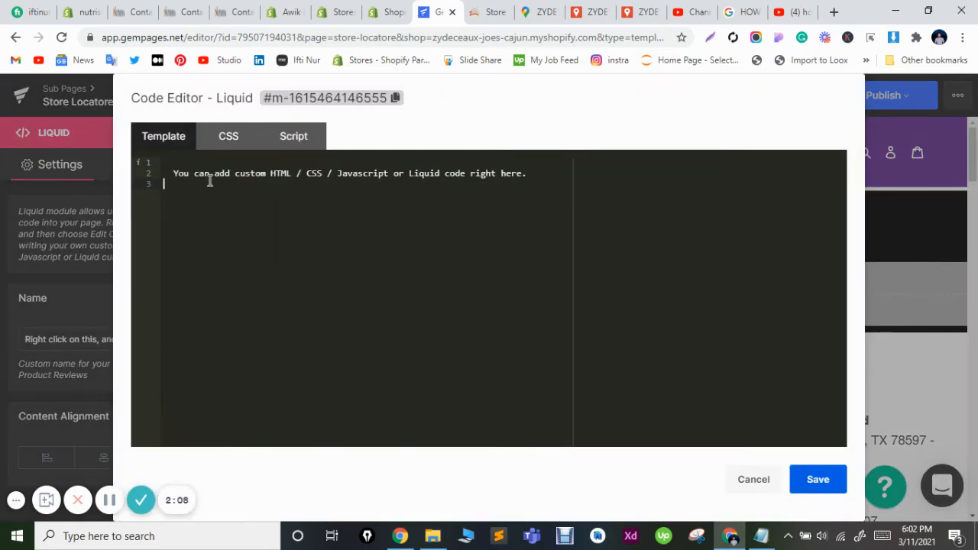
{"action": "key", "text": "ctrl+a"}
{"action": "key", "text": "BackSpace"}
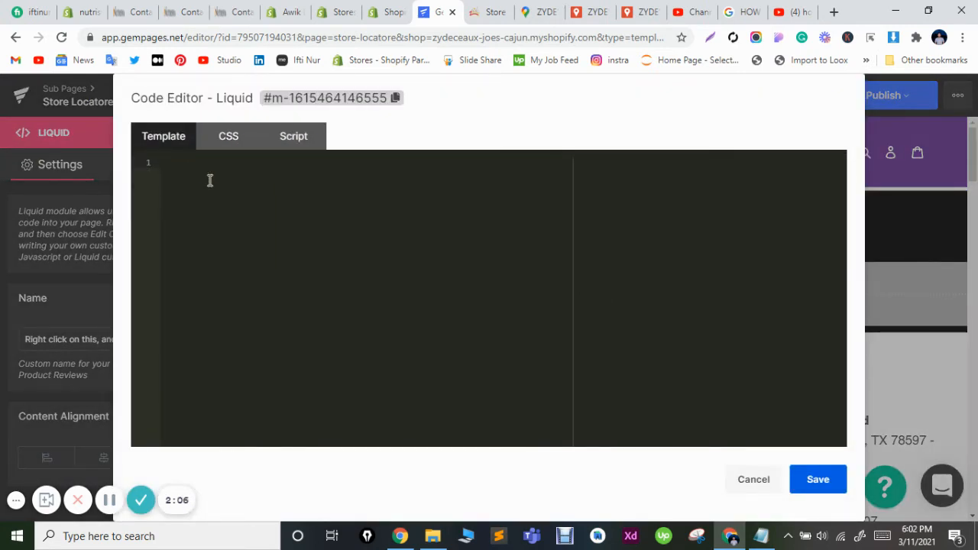
{"action": "type", "text": "<center>"}
{"action": "key", "text": "Return"}
{"action": "key", "text": "Return"}
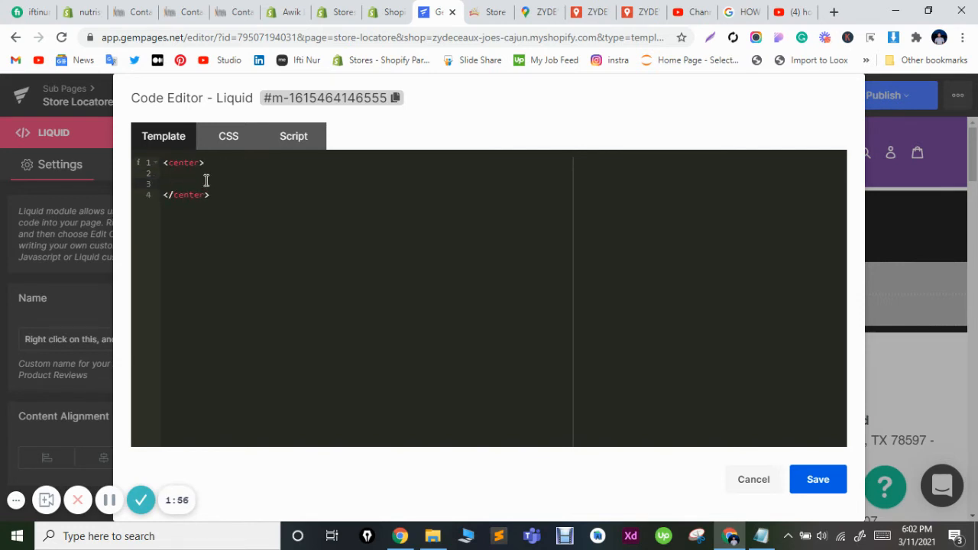
{"action": "left_click", "coordinate": [187, 178]}
{"action": "type", "text": "<iframe src=\"https://www.google.com/maps/d/embed?mid=1U6j-LHrkK9U2oR1NPxxMVZS7SMGvBZKJ\" width=\"640\" height=\"480\"></iframe>"}
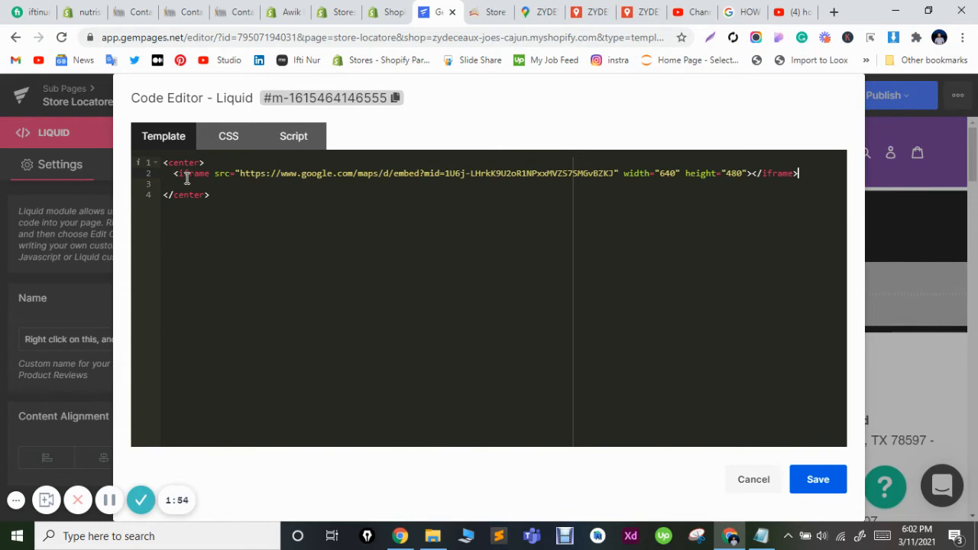
{"action": "left_click", "coordinate": [819, 481]}
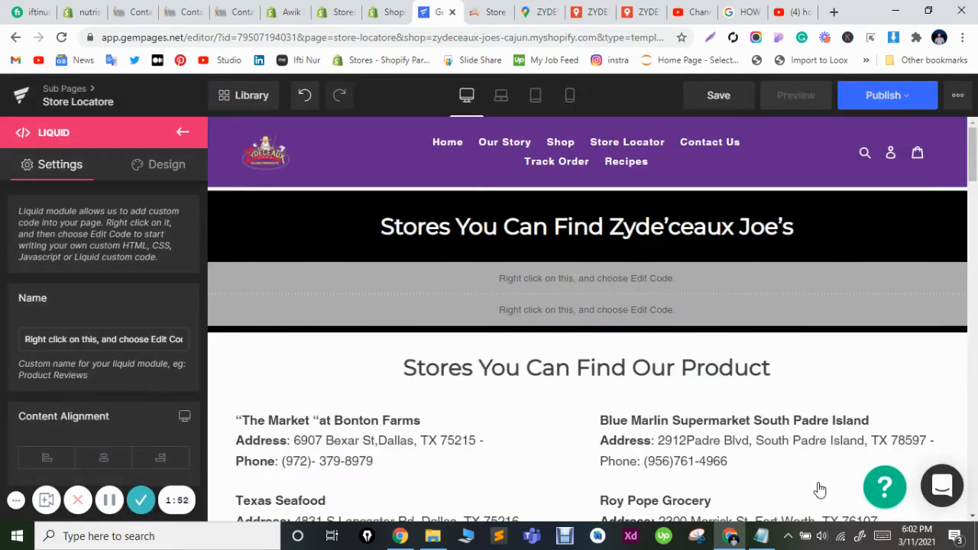
Copy class="iframe" from the existing Liquid block's code and insert it into the new block's iframe tag before src
{"action": "double_click", "coordinate": [604, 274]}
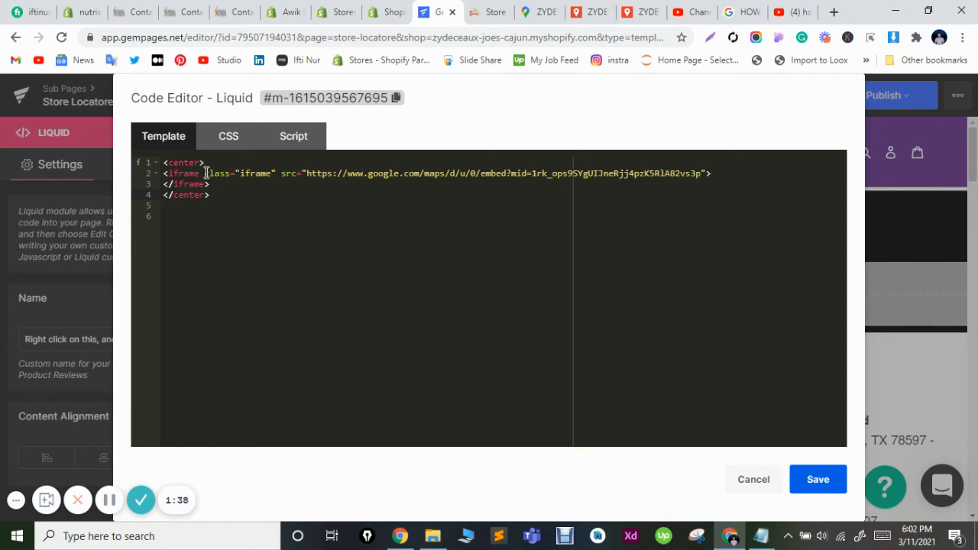
{"action": "left_click_drag", "start_coordinate": [205, 173], "coordinate": [277, 173]}
{"action": "key", "text": "ctrl+c"}
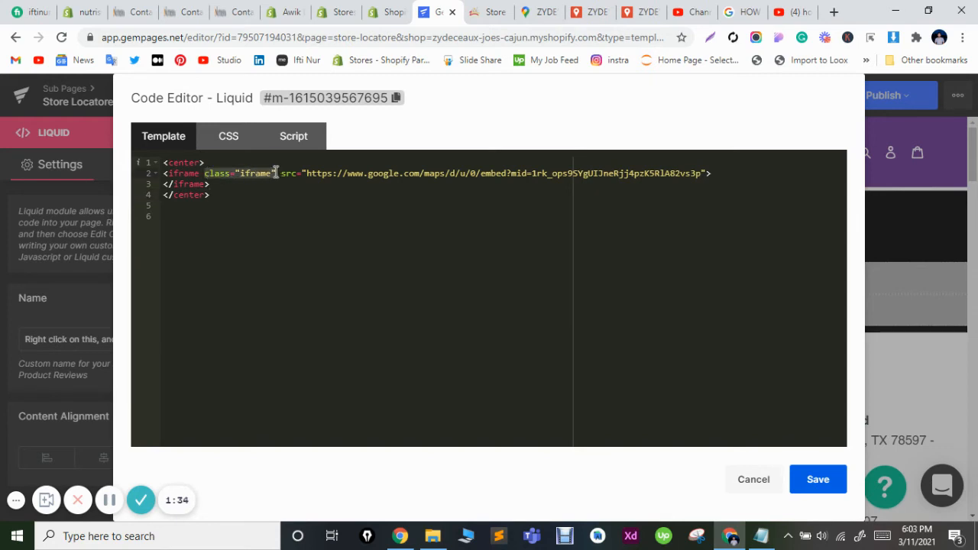
{"action": "left_click", "coordinate": [802, 487]}
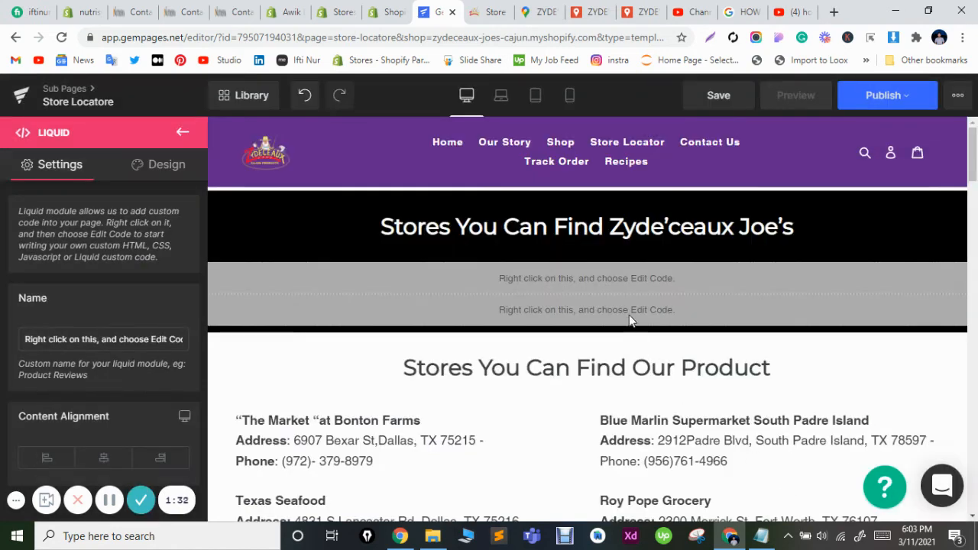
{"action": "left_click", "coordinate": [607, 304]}
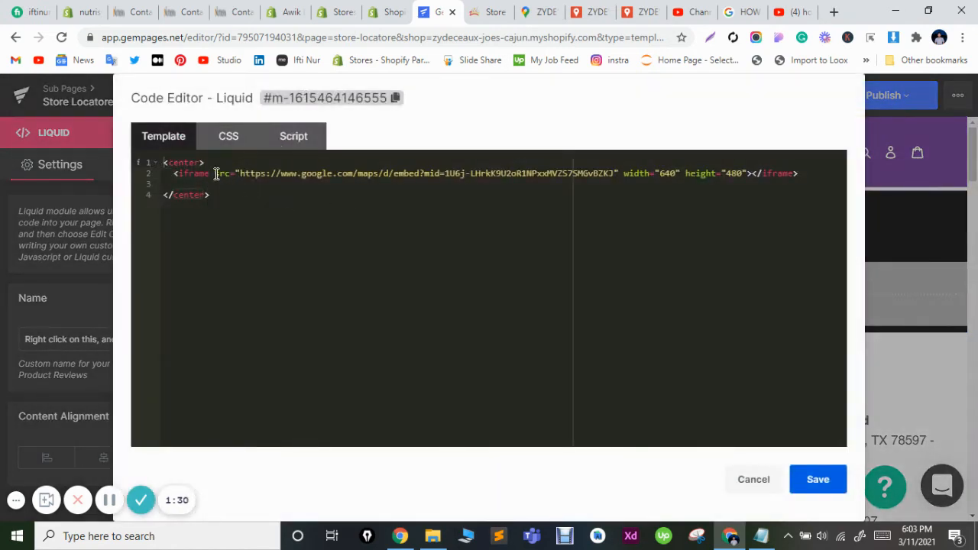
{"action": "left_click", "coordinate": [212, 174]}
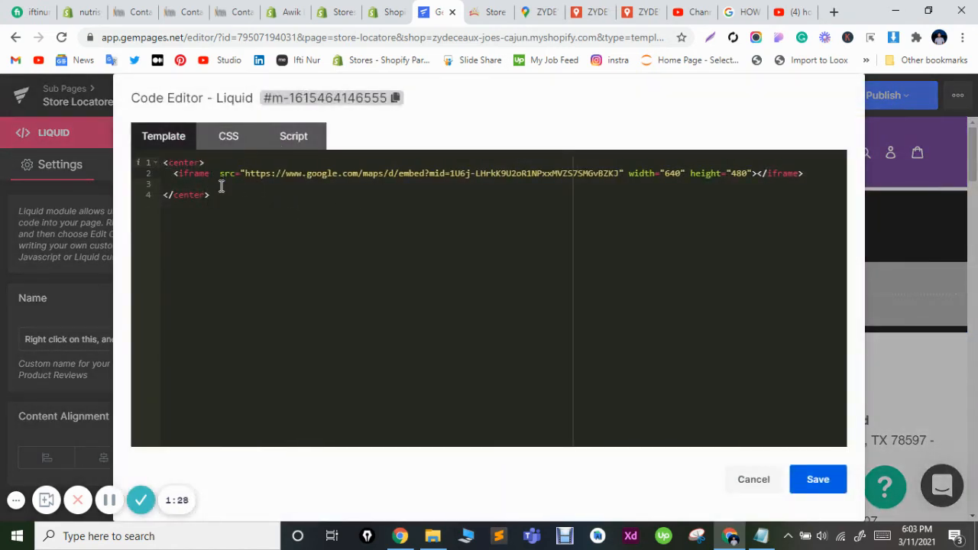
{"action": "key", "text": "ctrl+v"}
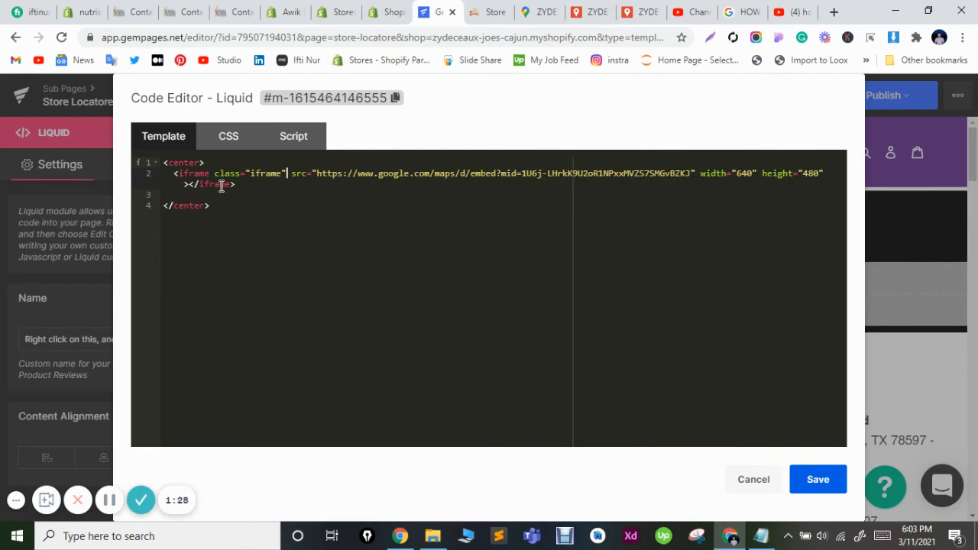
{"action": "left_click", "coordinate": [757, 491]}
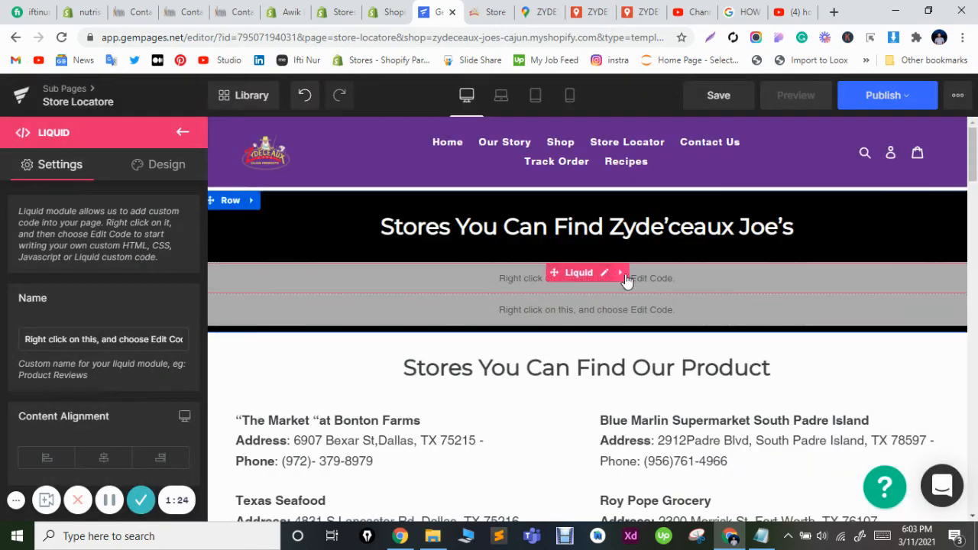
Copy the .iframe rules and the 749px media query from the existing Liquid block's CSS into the new block's CSS
{"action": "left_click", "coordinate": [604, 274]}
{"action": "left_click", "coordinate": [233, 144]}
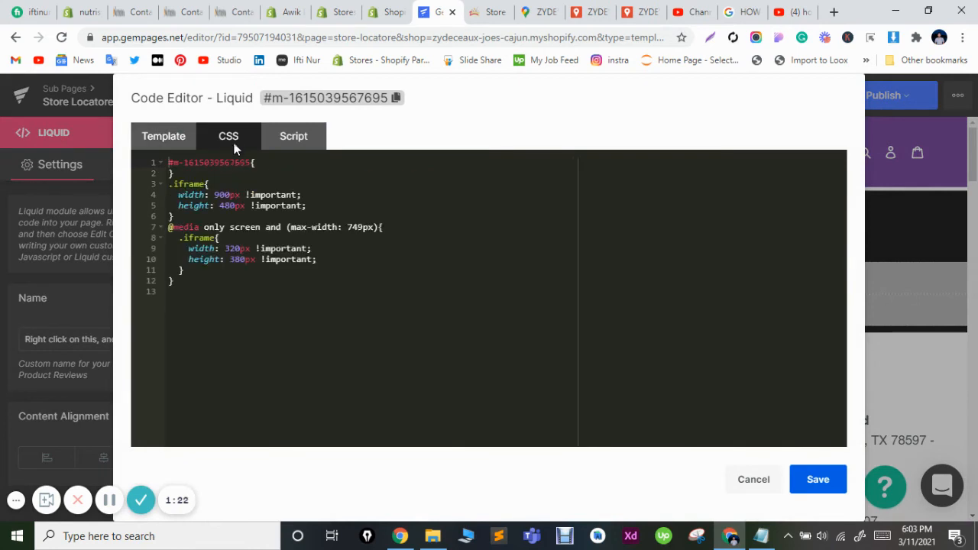
{"action": "left_click_drag", "start_coordinate": [172, 184], "coordinate": [213, 292]}
{"action": "key", "text": "ctrl+c"}
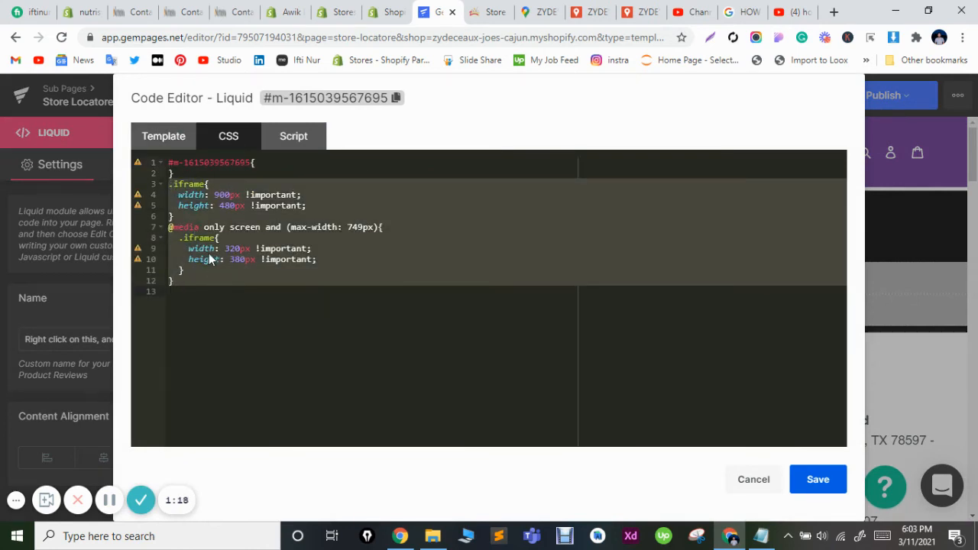
{"action": "left_click", "coordinate": [743, 483]}
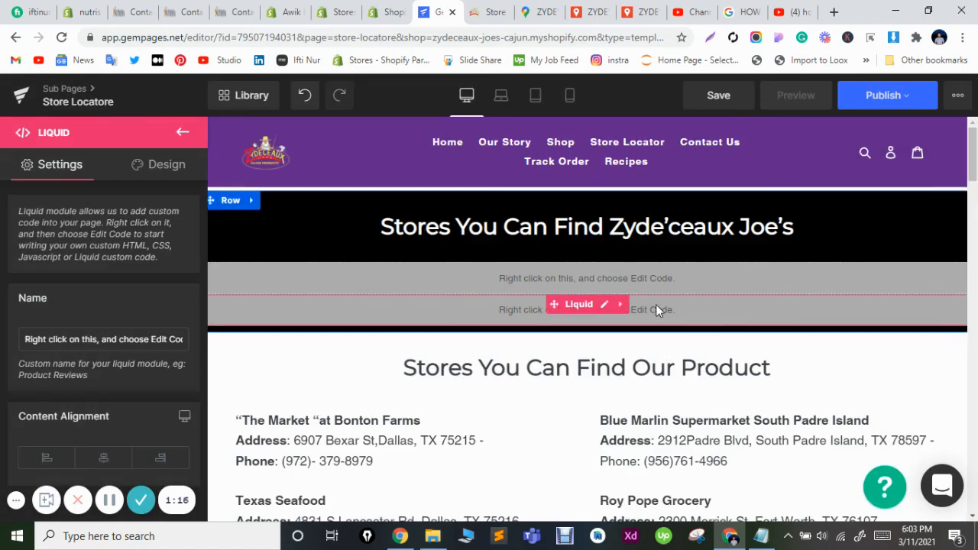
{"action": "left_click", "coordinate": [603, 305]}
{"action": "left_click", "coordinate": [228, 137]}
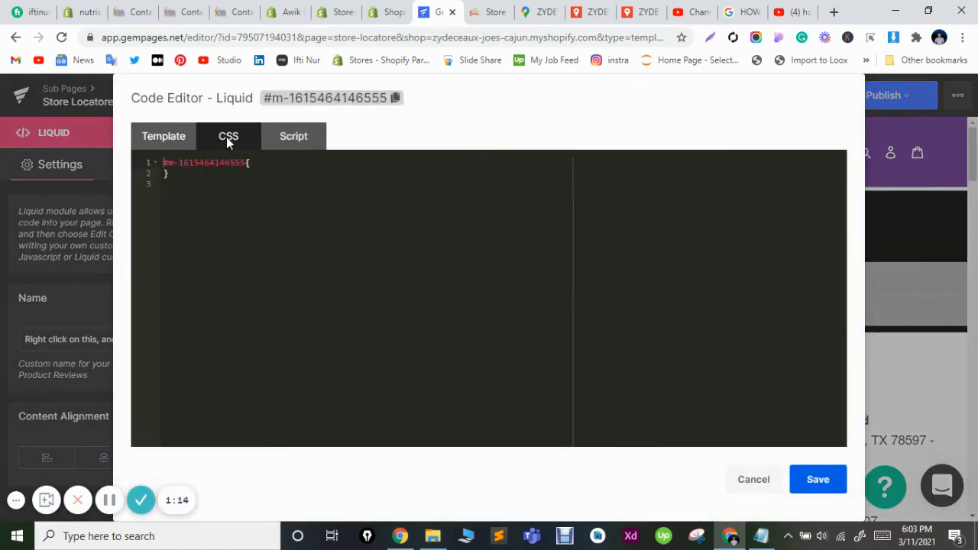
{"action": "key", "text": "ctrl+v"}
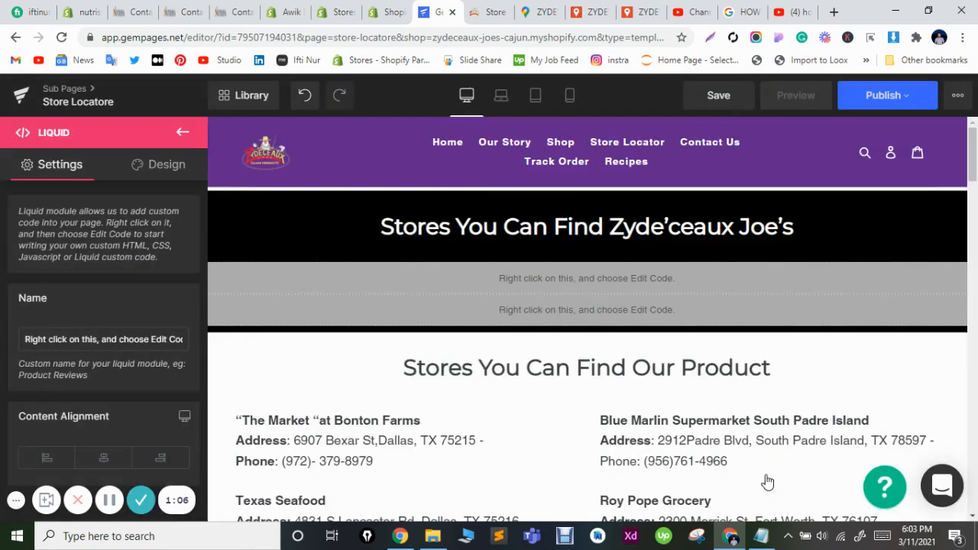
{"action": "left_click", "coordinate": [765, 481]}
Delete the newly added Liquid block and save the Store Locatore page
{"action": "left_click", "coordinate": [620, 306]}
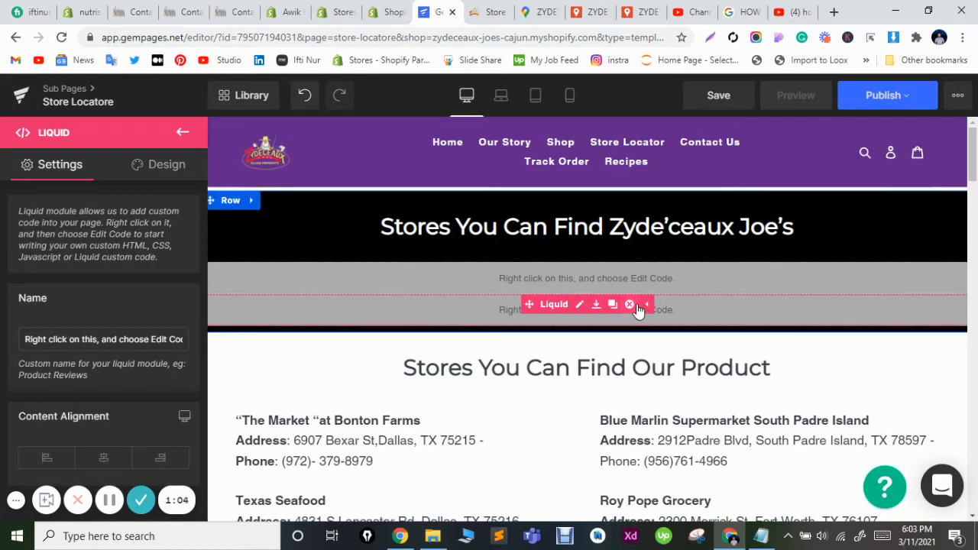
{"action": "left_click", "coordinate": [633, 305]}
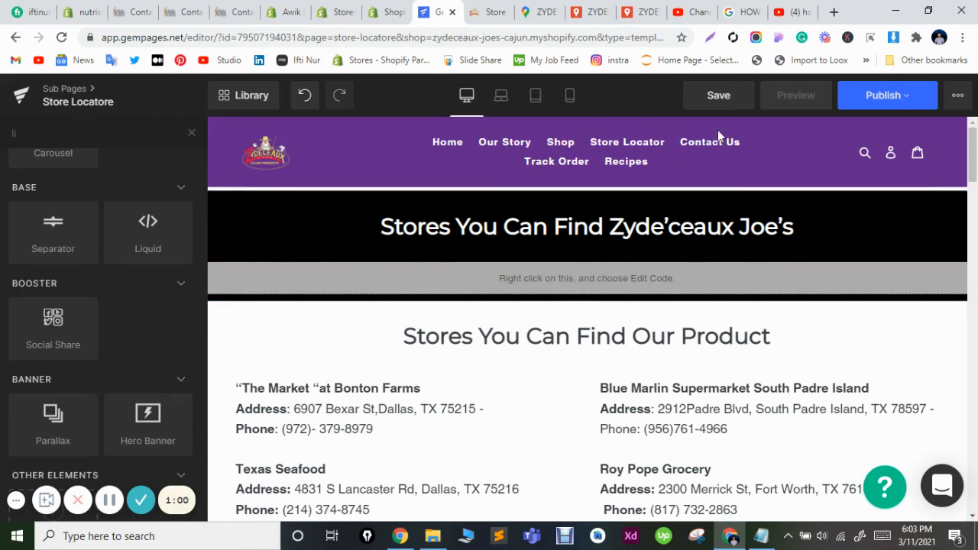
{"action": "left_click", "coordinate": [719, 96]}
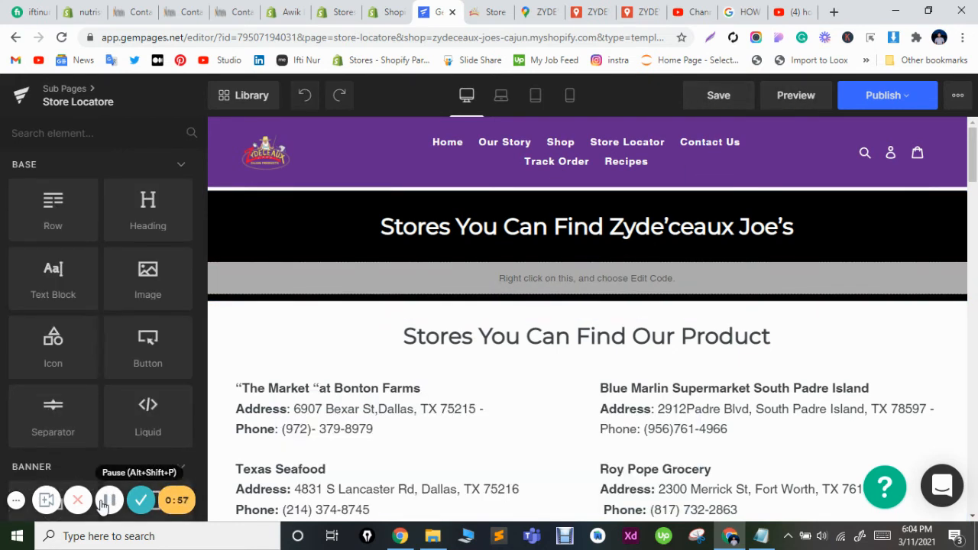
Preview the Store Locatore page and examine its embedded map at desktop size and in the iPhone 6/7/8 Plus device view
{"action": "left_click", "coordinate": [794, 98]}
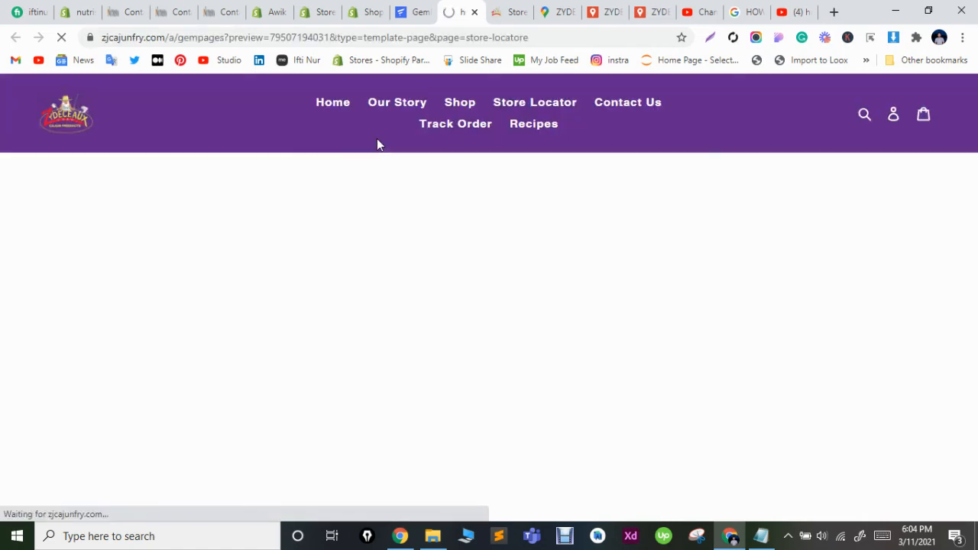
{"action": "scroll", "coordinate": [73, 226], "scroll_direction": "down", "scroll_amount": 2}
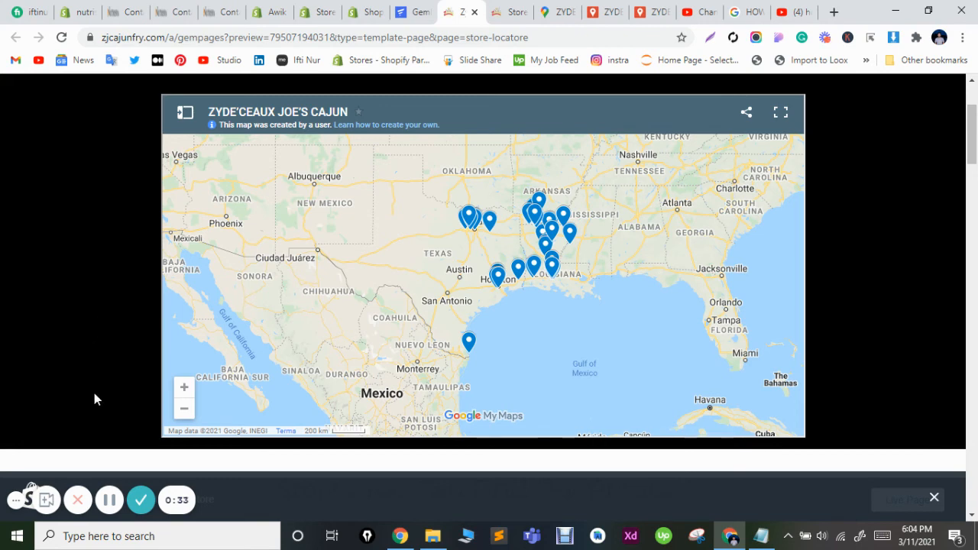
{"action": "right_click", "coordinate": [83, 152]}
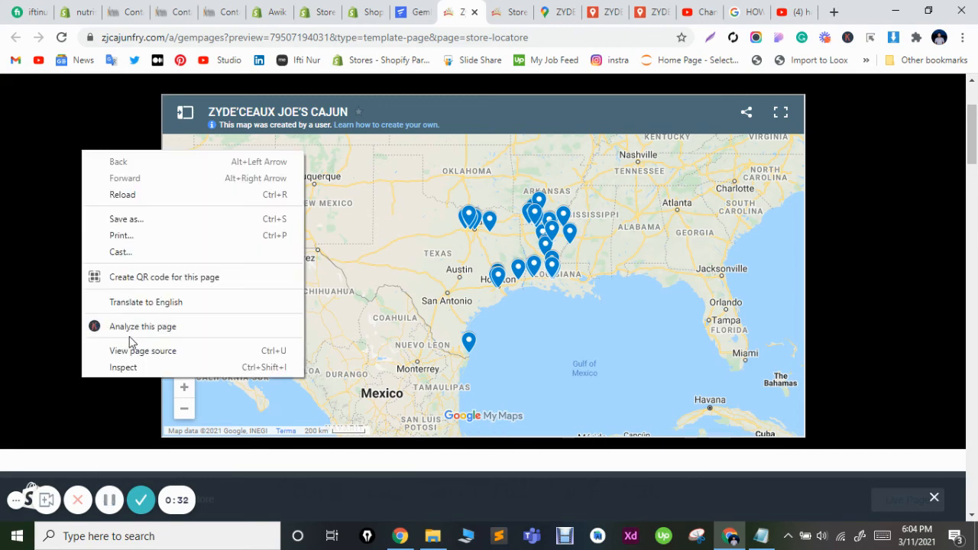
{"action": "left_click", "coordinate": [130, 365]}
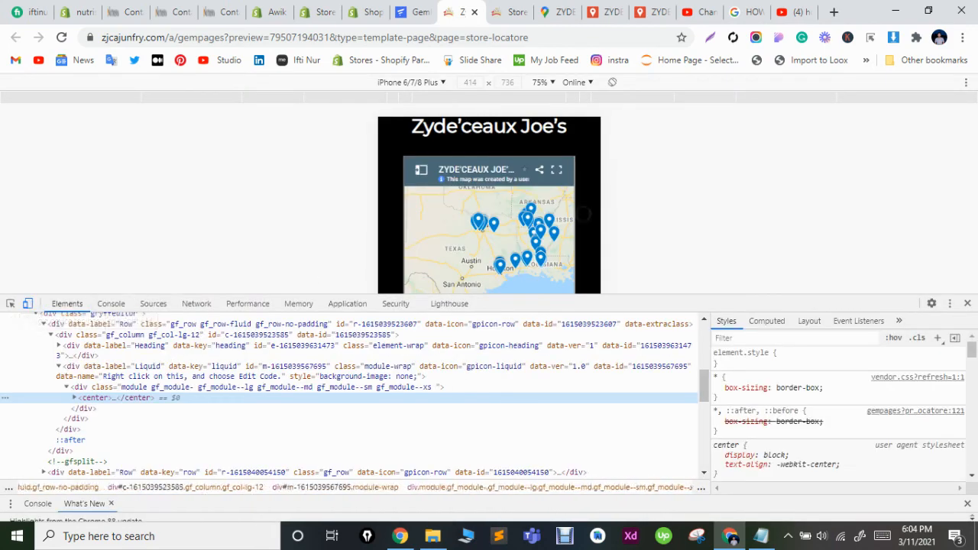
{"action": "scroll", "coordinate": [381, 175], "scroll_direction": "down", "scroll_amount": 2}
{"action": "scroll", "coordinate": [382, 175], "scroll_direction": "up", "scroll_amount": 3}
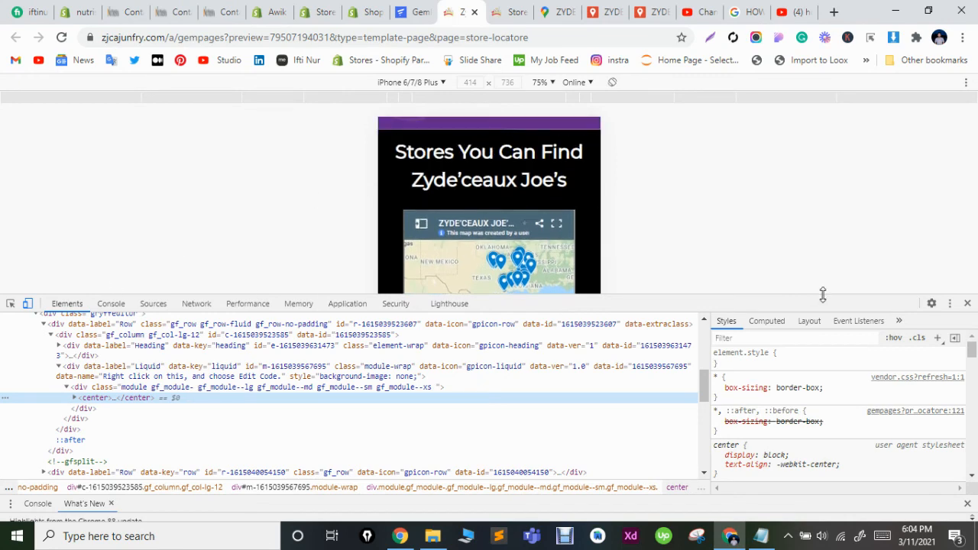
{"action": "left_click", "coordinate": [969, 306]}
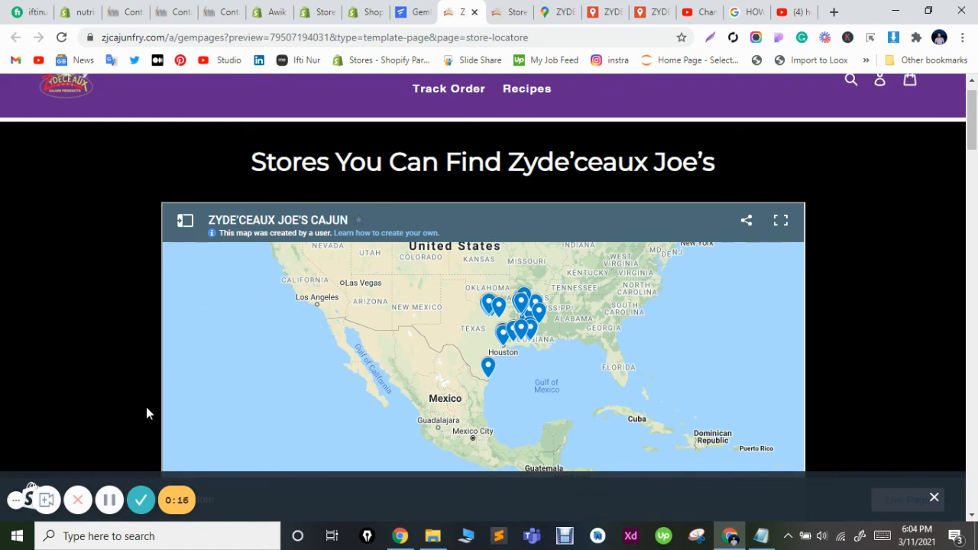
Return to the ZYDE'CEAUX JOE'S CAJUN map in the Google My Maps editor
{"action": "left_click", "coordinate": [732, 11]}
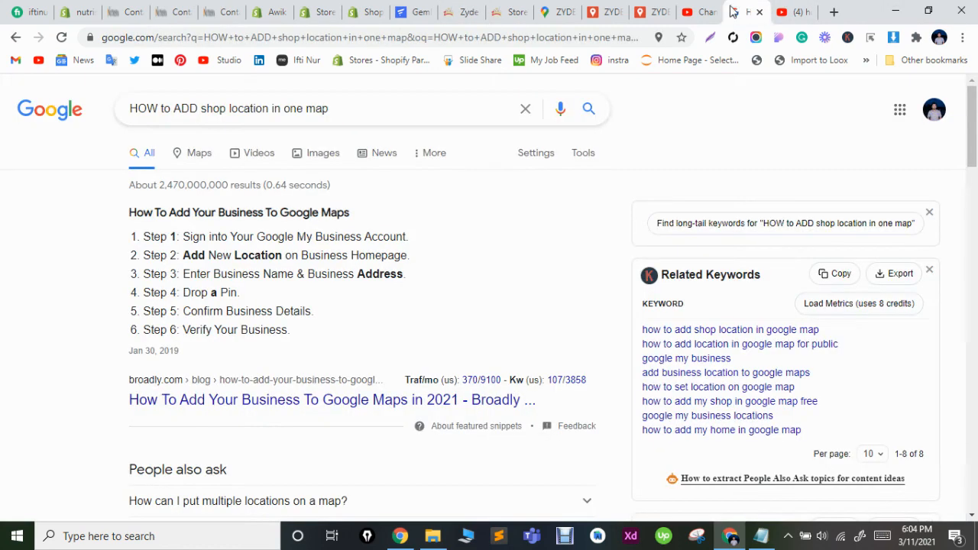
{"action": "left_click", "coordinate": [609, 9]}
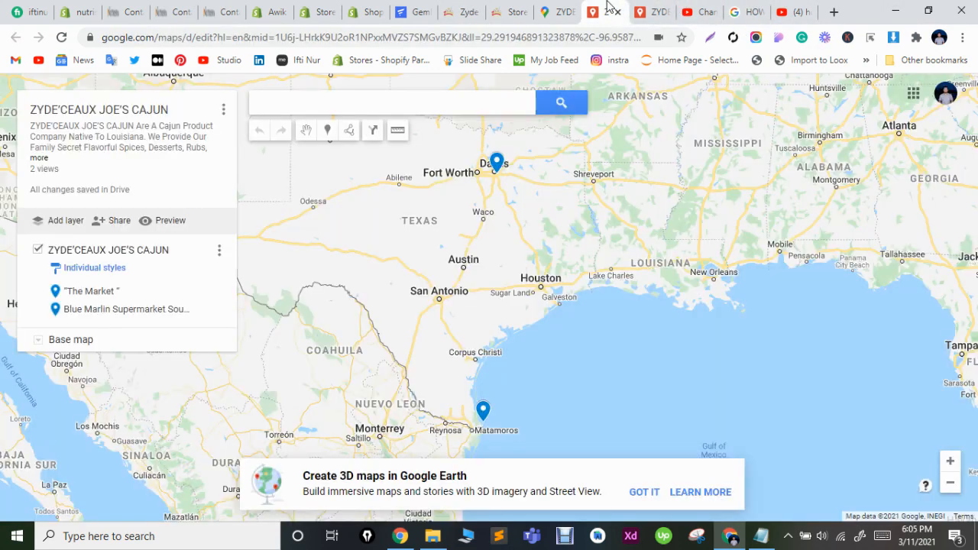